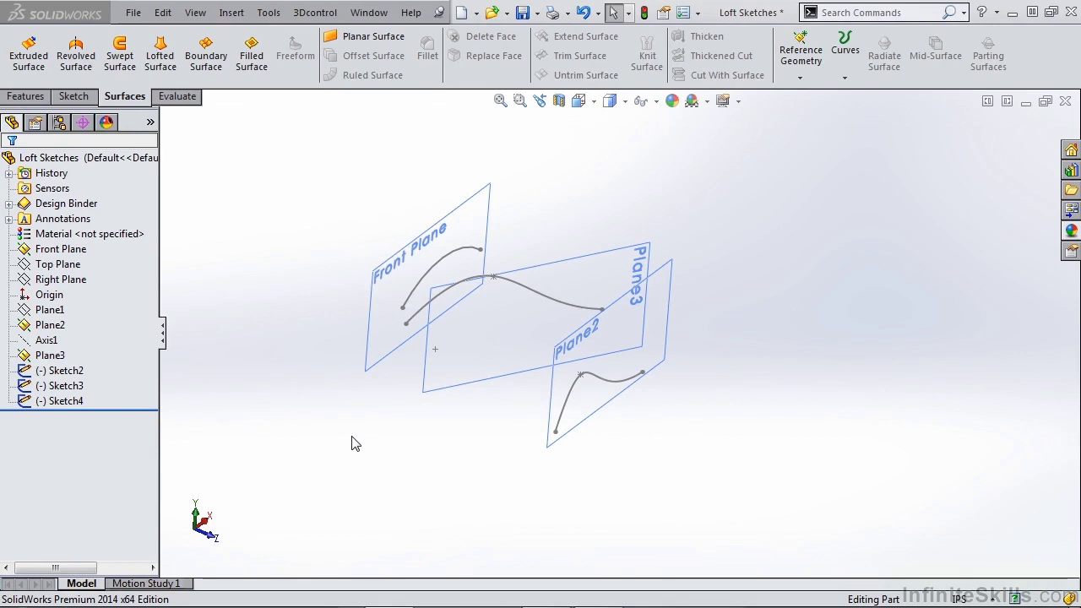
Step: Examine the three open spline sketches on Front Plane, Plane2 and Plane3 from several angles
left_click(385, 306)
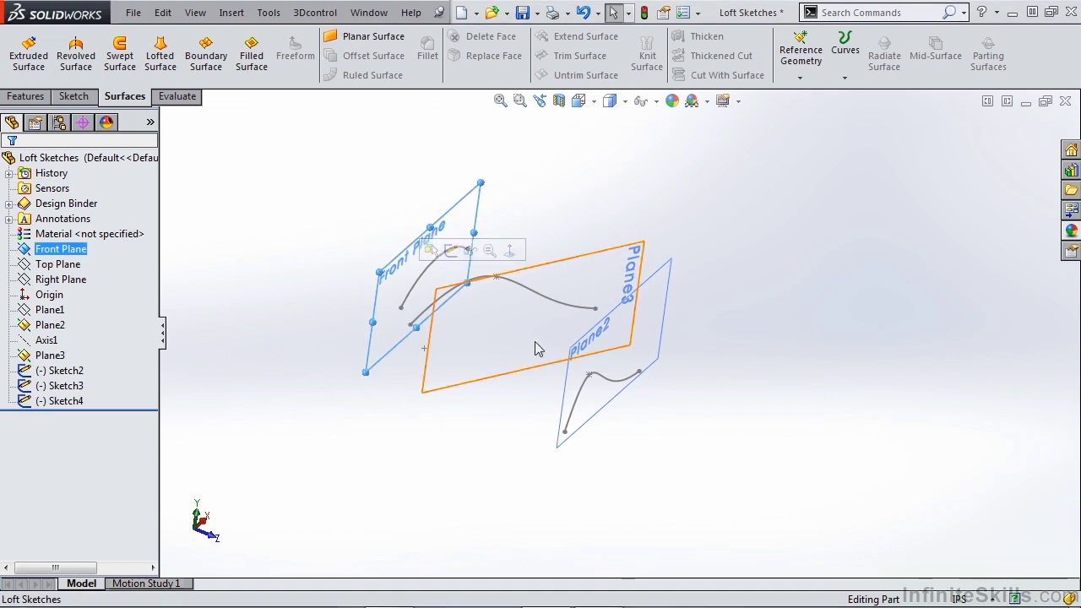
left_click(661, 338)
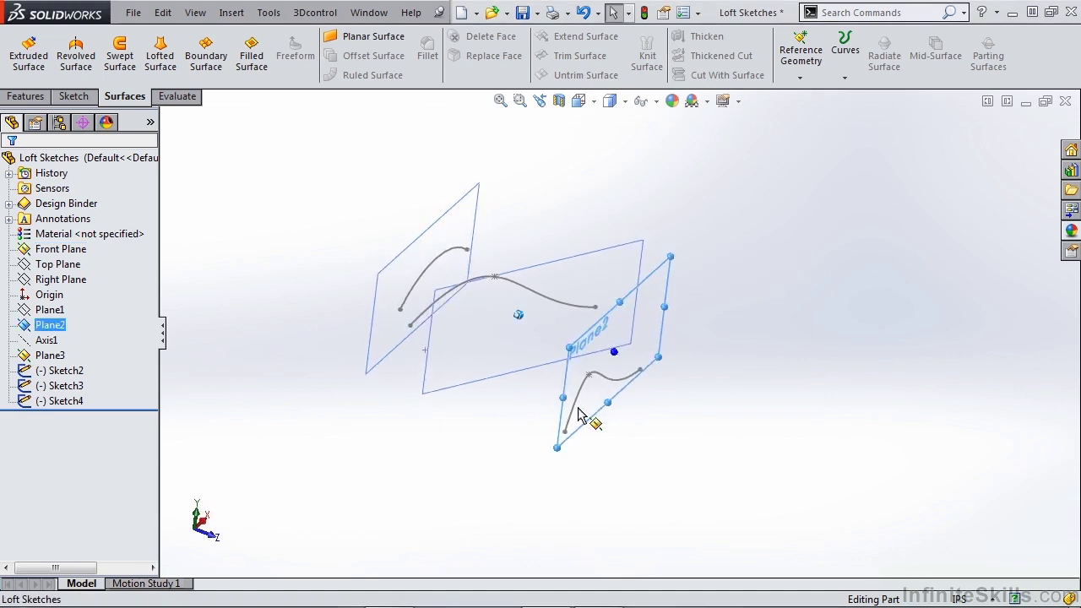
double_click(562, 435)
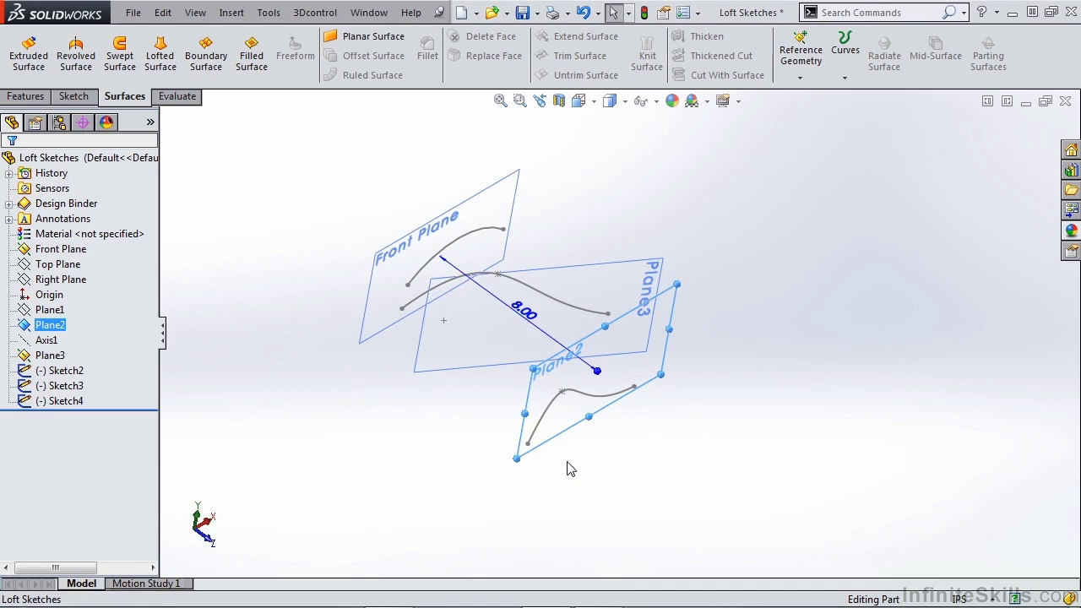
left_click(570, 471)
middle_click_drag(568, 466, 552, 443)
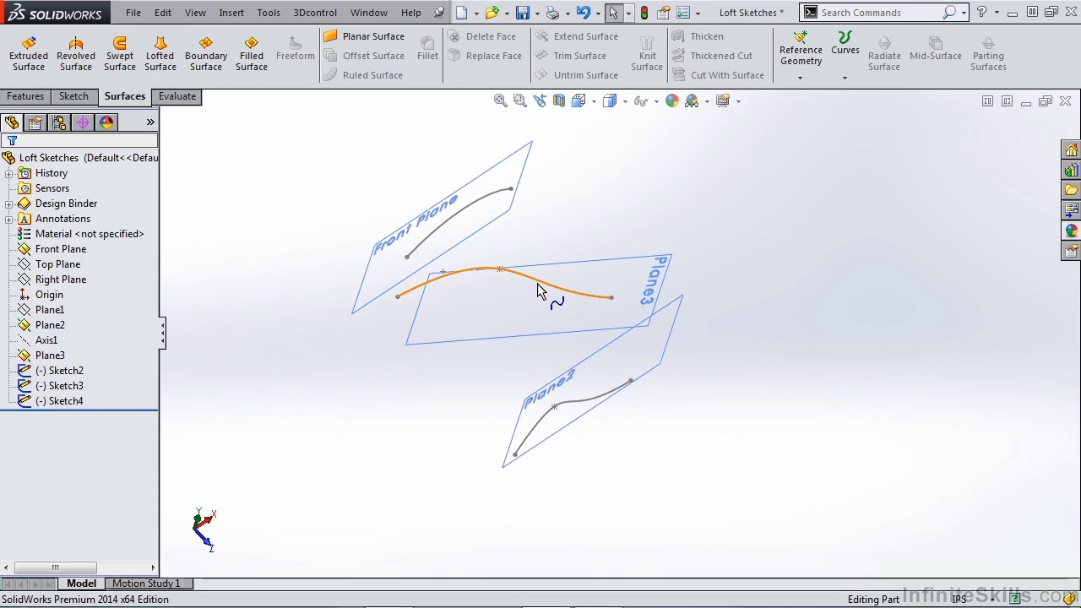
middle_click_drag(538, 289, 449, 290)
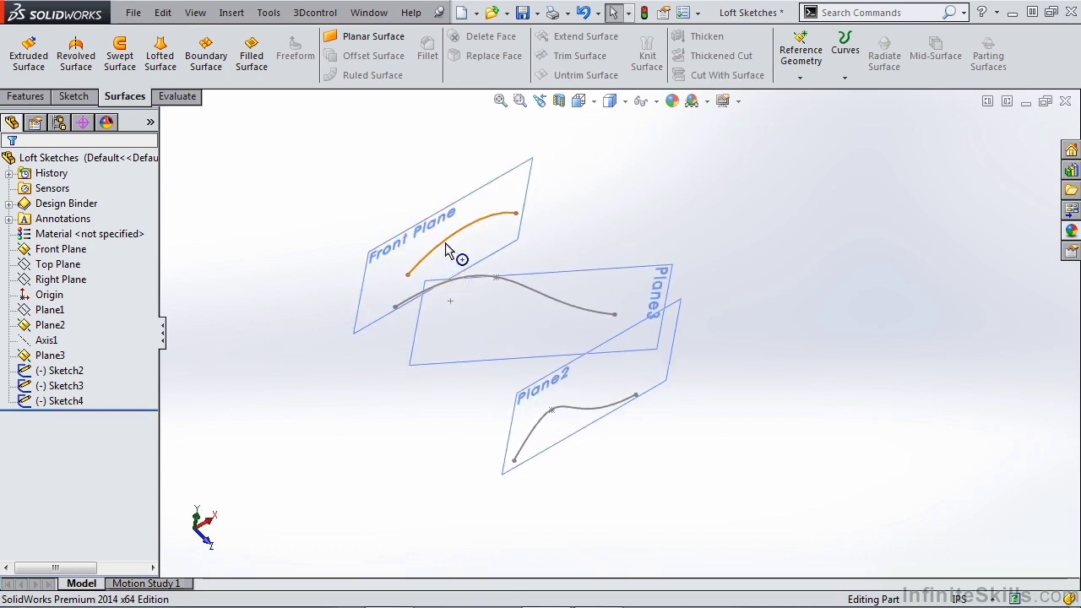
middle_click_drag(568, 409, 568, 410)
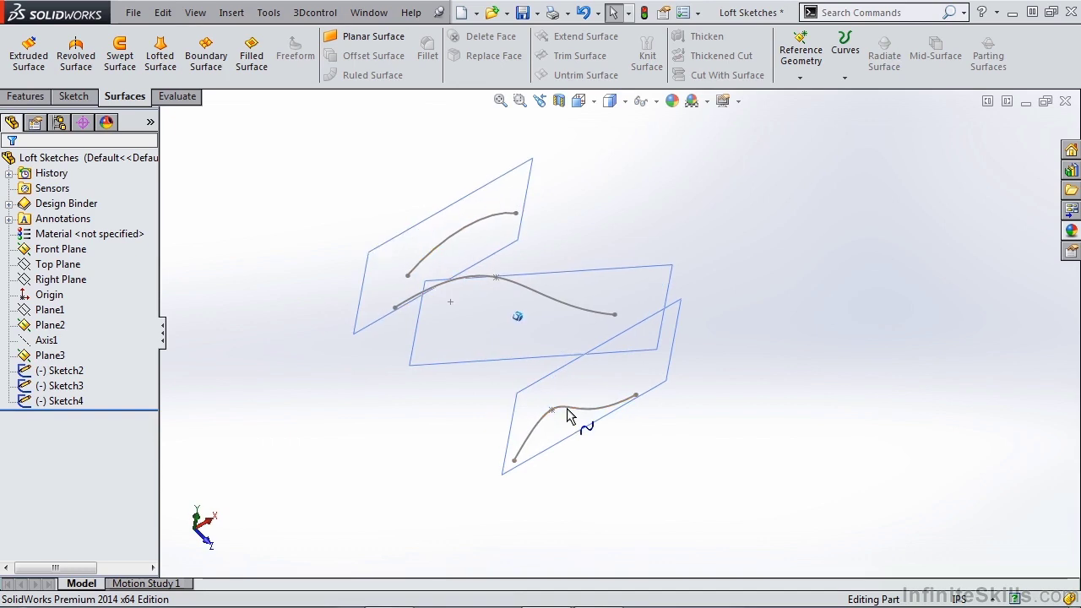
Step: Start a lofted surface with the curves on Front Plane and Plane2 (Sketch2 and Sketch4) as profiles
left_click(156, 65)
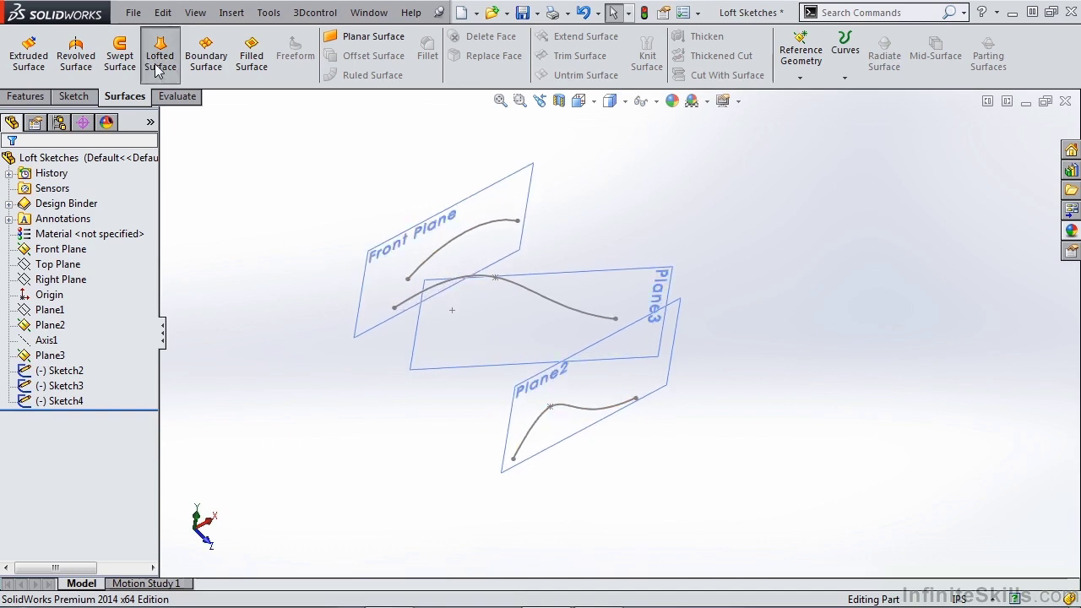
left_click(159, 59)
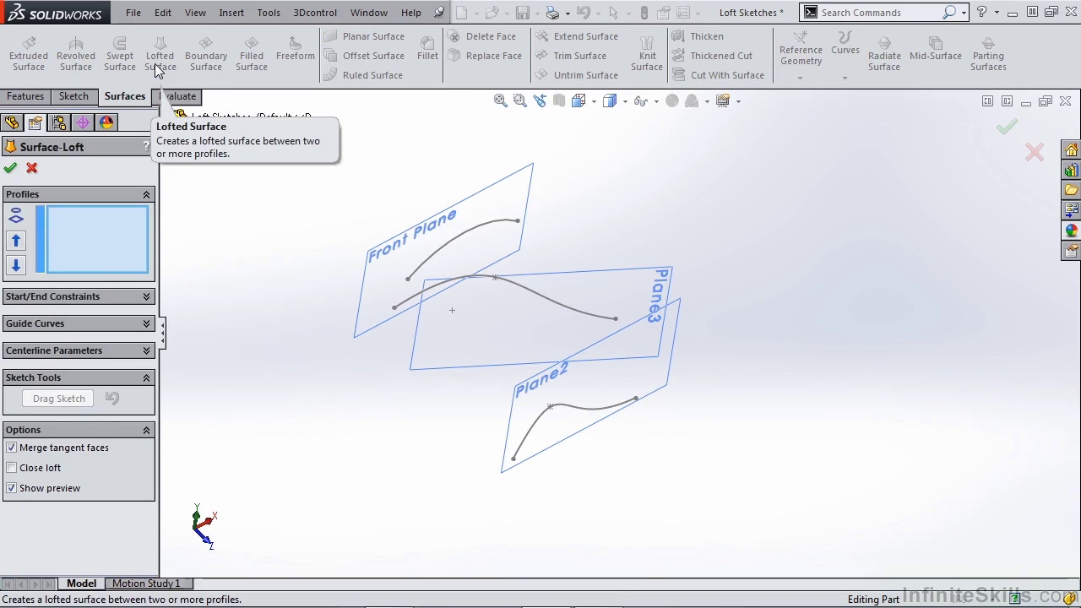
left_click(422, 278)
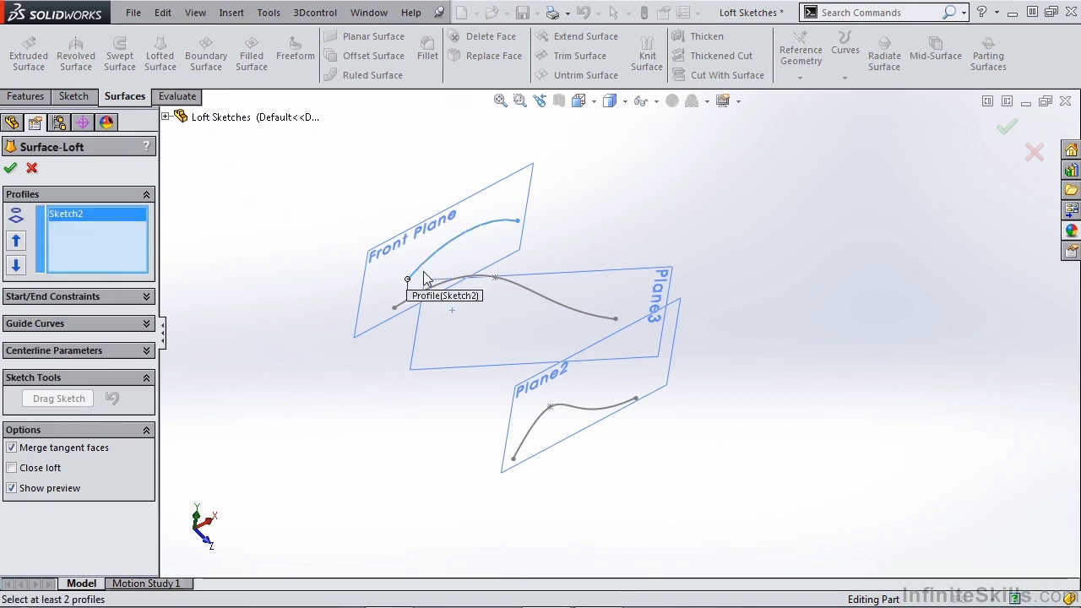
left_click(526, 446)
middle_click_drag(524, 434, 524, 441)
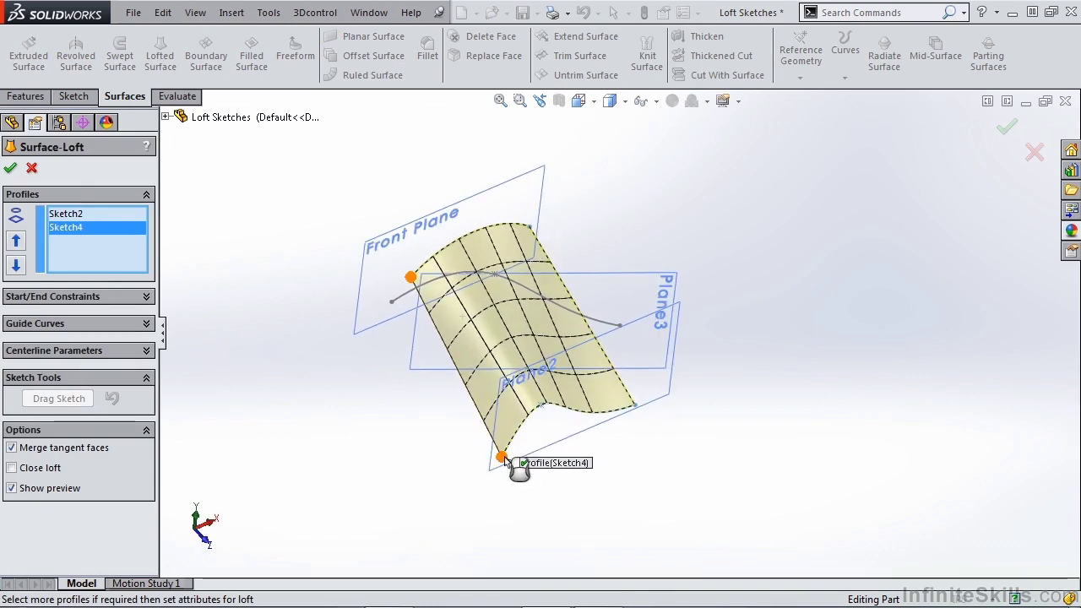
Step: Try moving the loft connector on the Plane2 profile to the curve's opposite end, and return it to its original end
left_click_drag(504, 458, 566, 431)
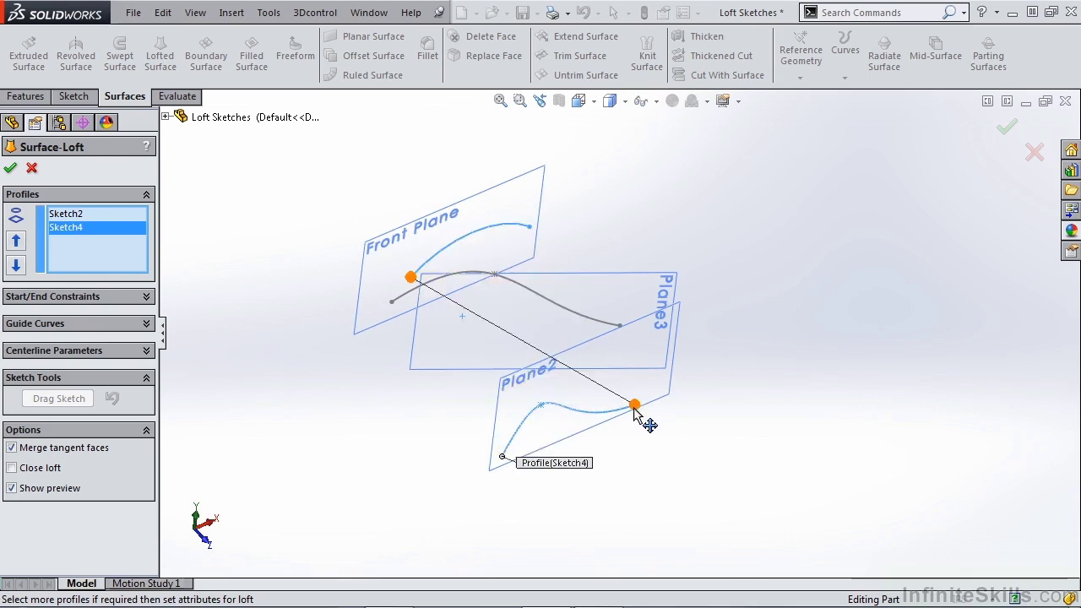
middle_click_drag(634, 409, 634, 409)
left_click_drag(634, 406, 557, 419)
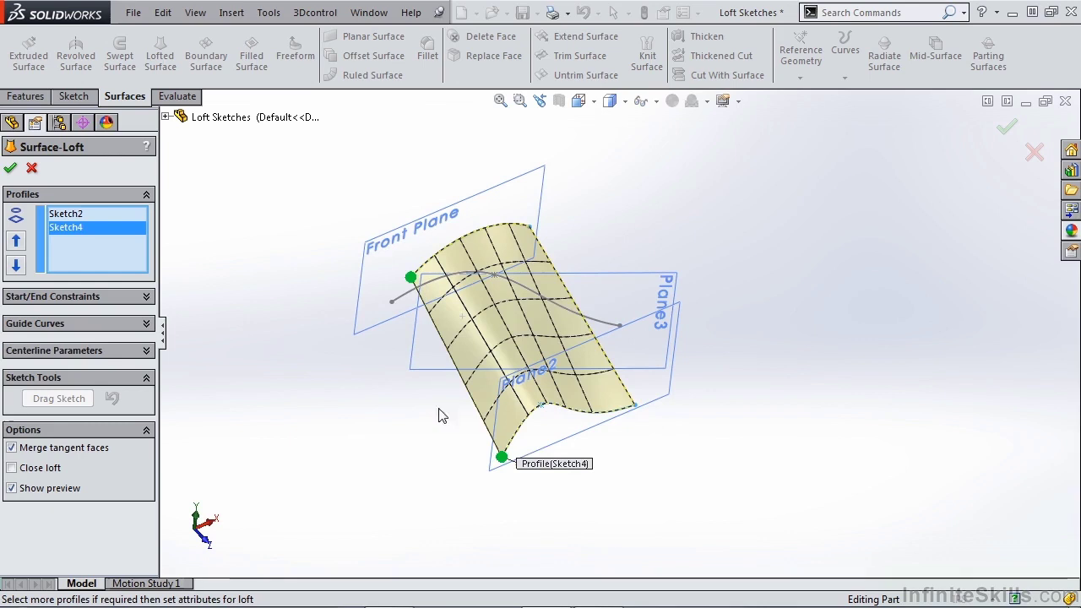
Step: Add Sketch3 as a third loft profile, order it between Sketch2 and Sketch4, and create the surface
left_click(433, 284)
middle_click_drag(438, 291, 468, 300)
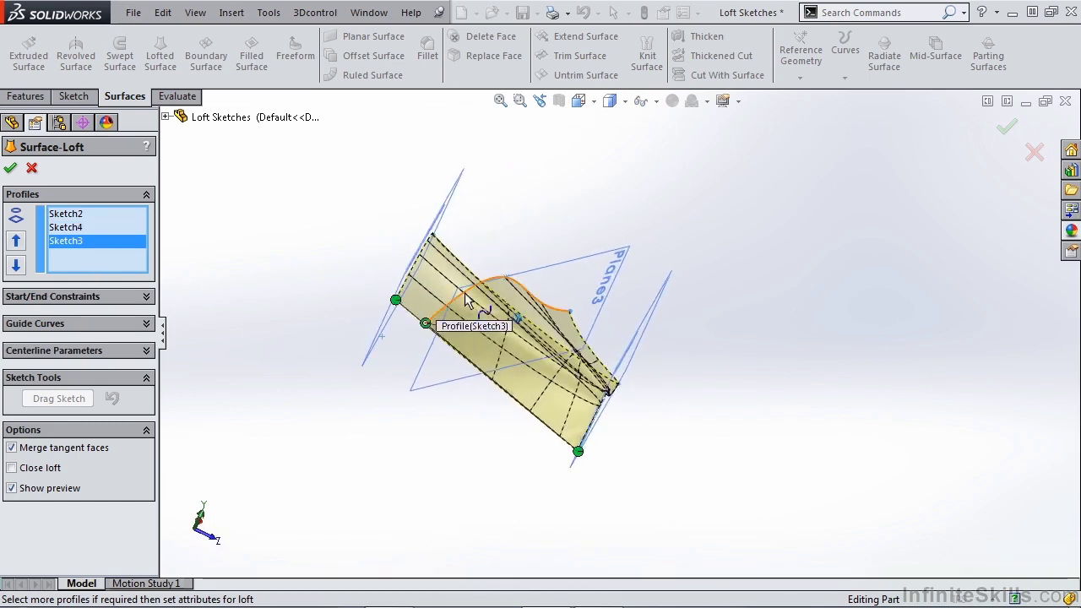
left_click(16, 241)
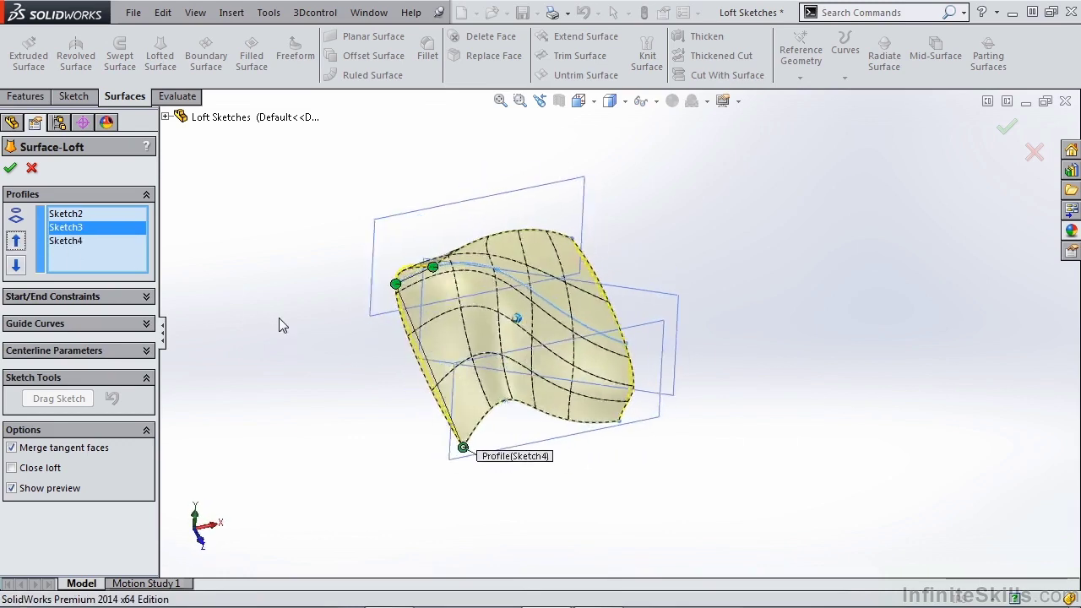
left_click(1009, 128)
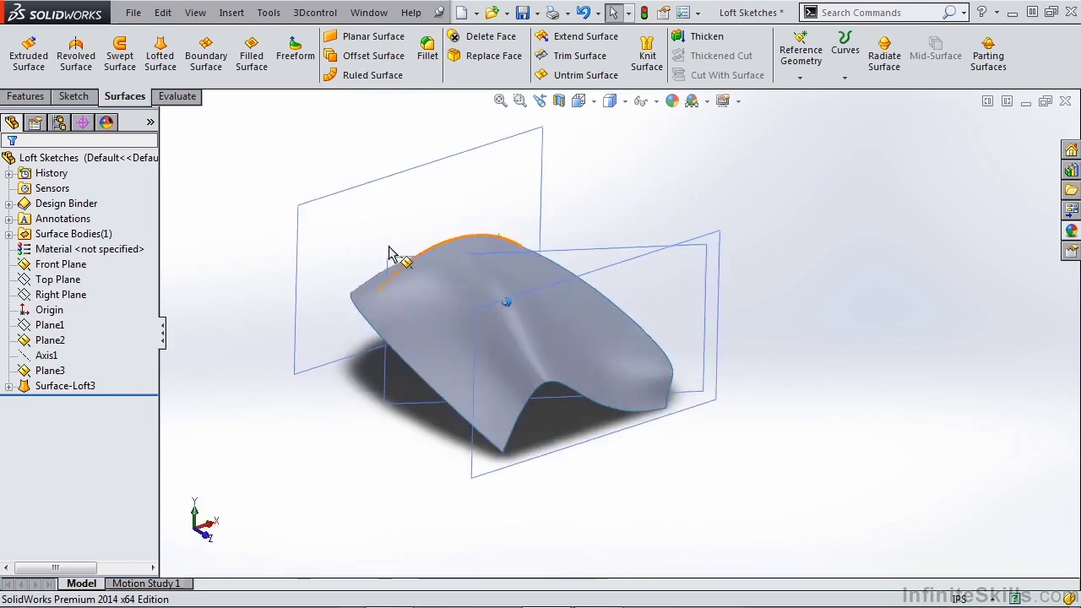
Step: Hide the lofted surface and start a new 3D sketch
left_click(65, 385)
left_click(47, 361)
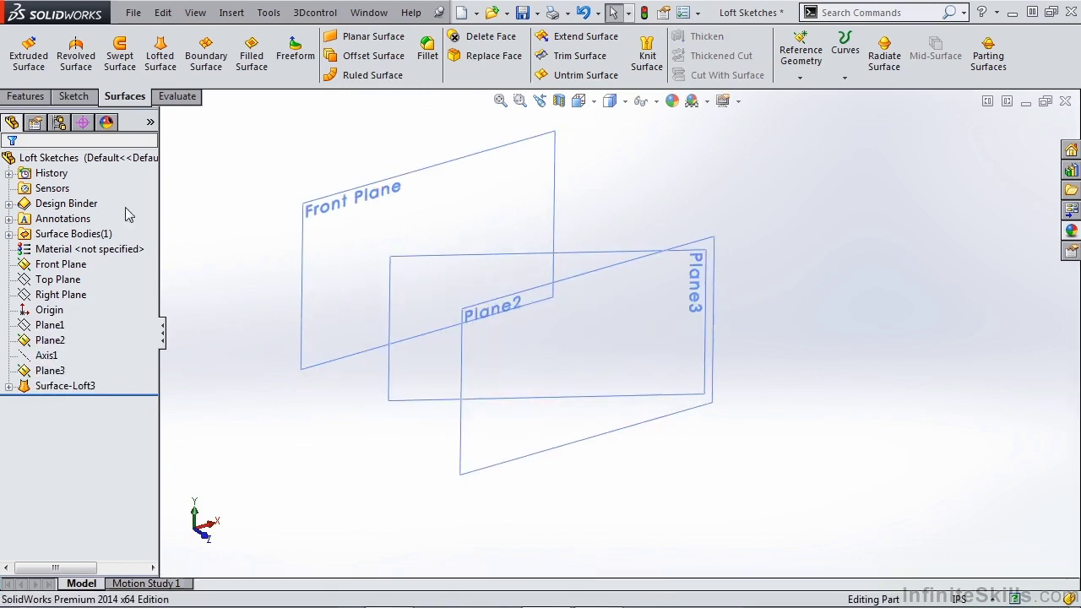
left_click(83, 99)
left_click(23, 78)
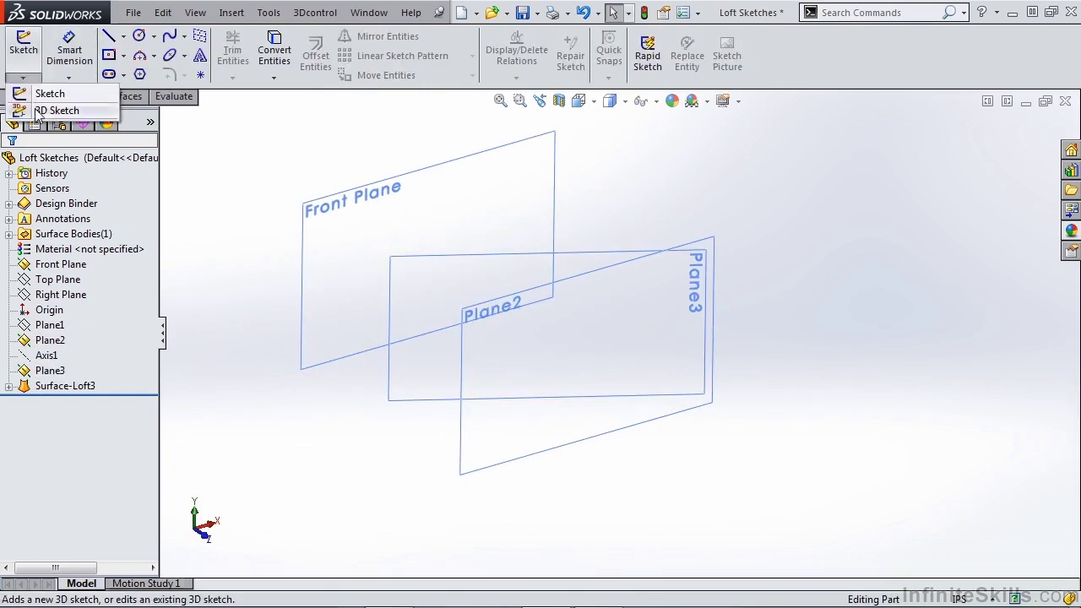
left_click(46, 109)
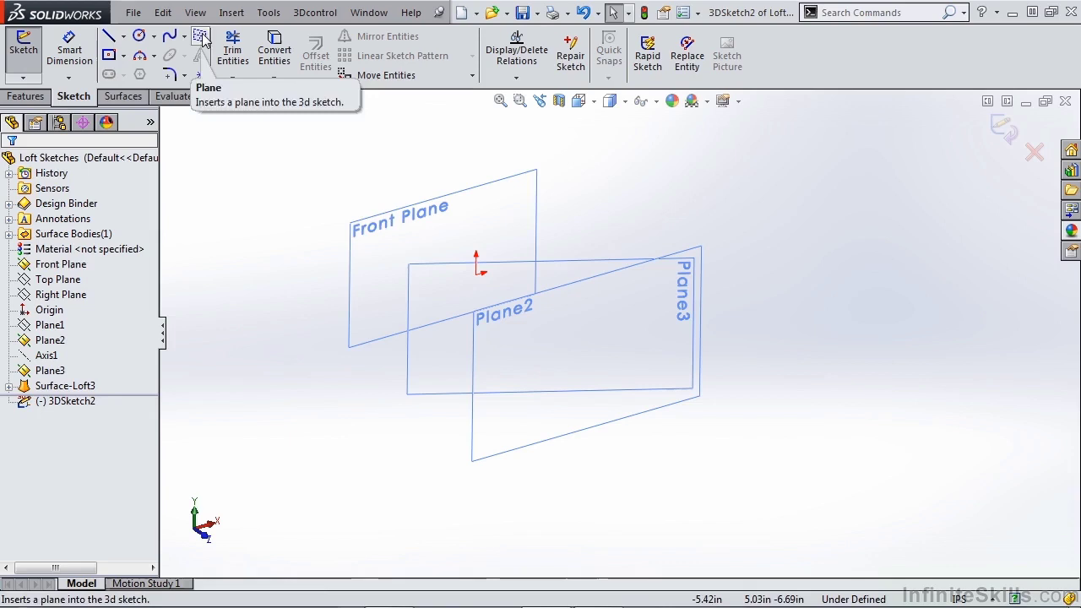
Step: Activate Front Plane as the 3D sketch's drawing plane and draw a three-point arched spline across it
left_click(388, 236)
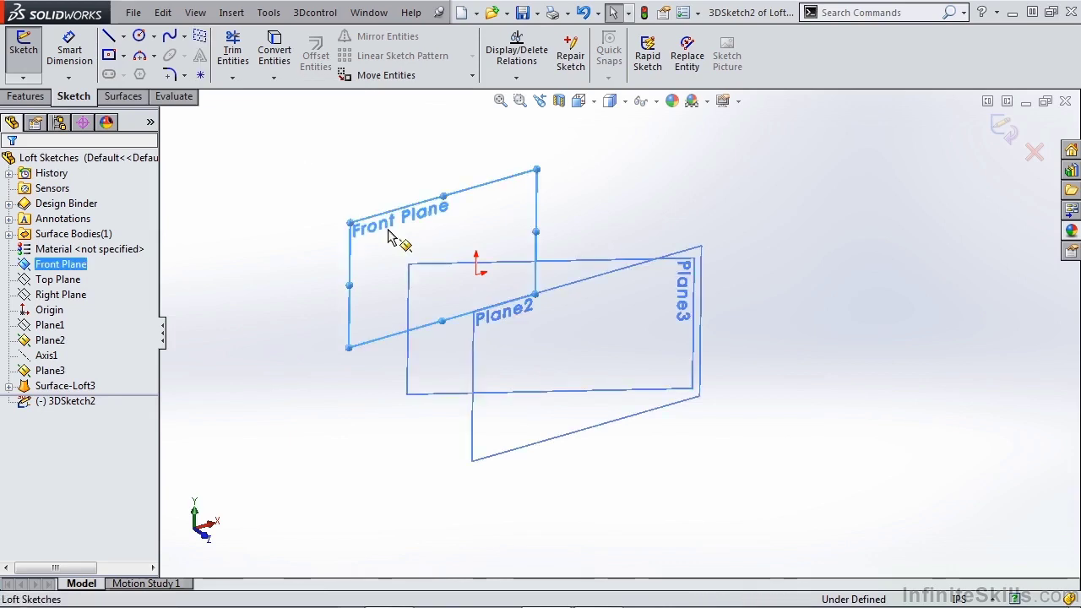
left_click(26, 79)
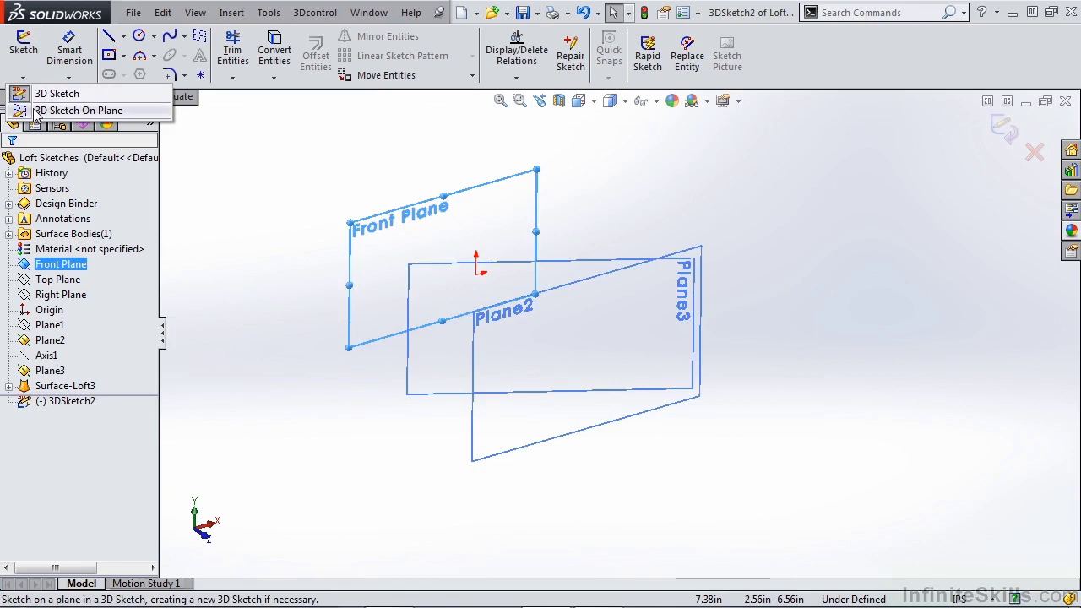
left_click(35, 111)
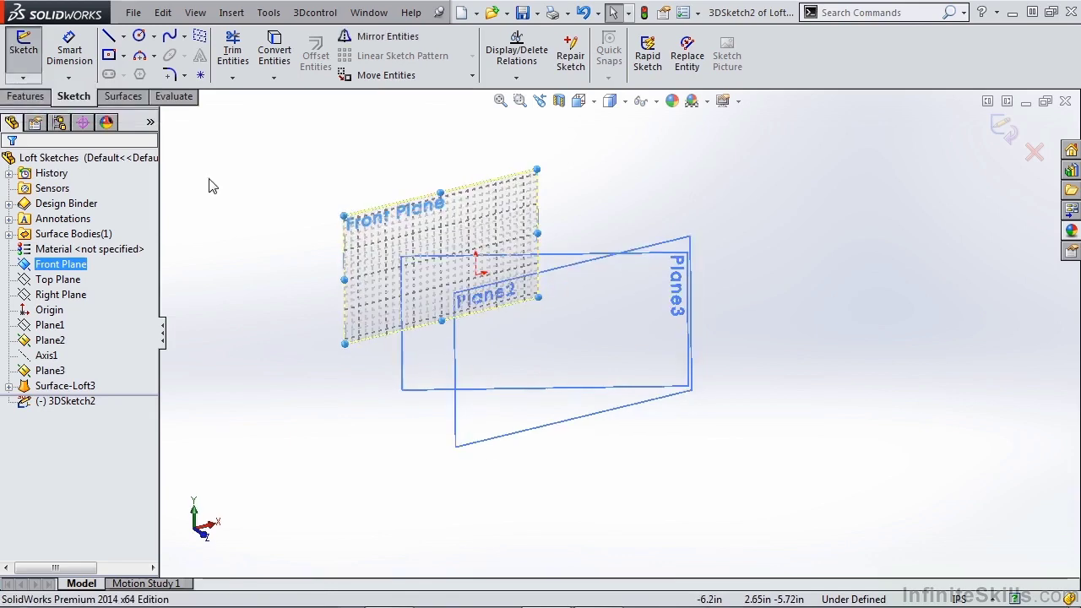
key("ctrl+8")
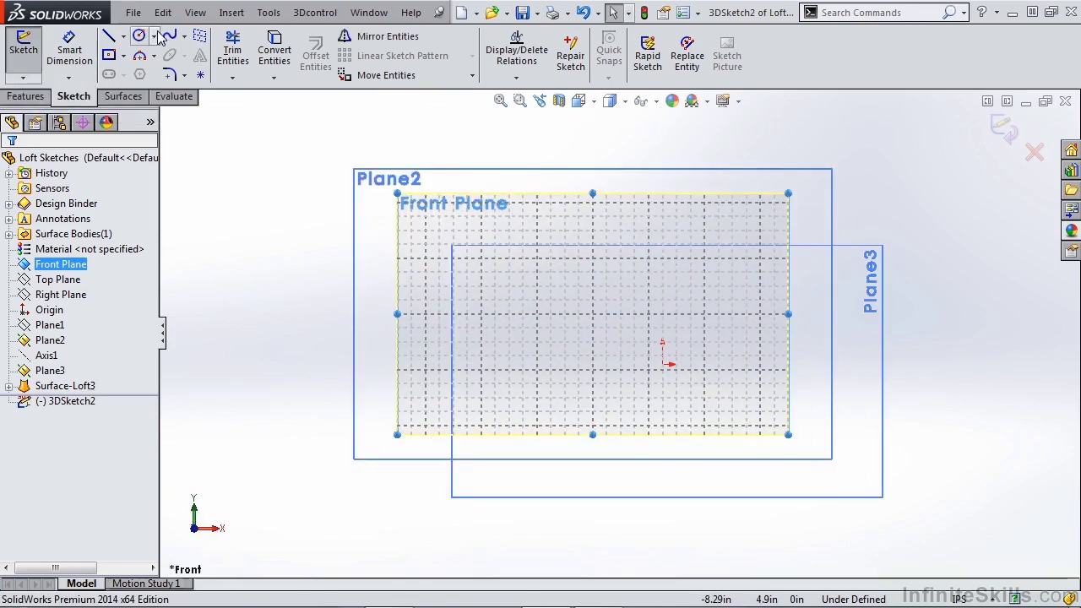
left_click(169, 40)
left_click(414, 302)
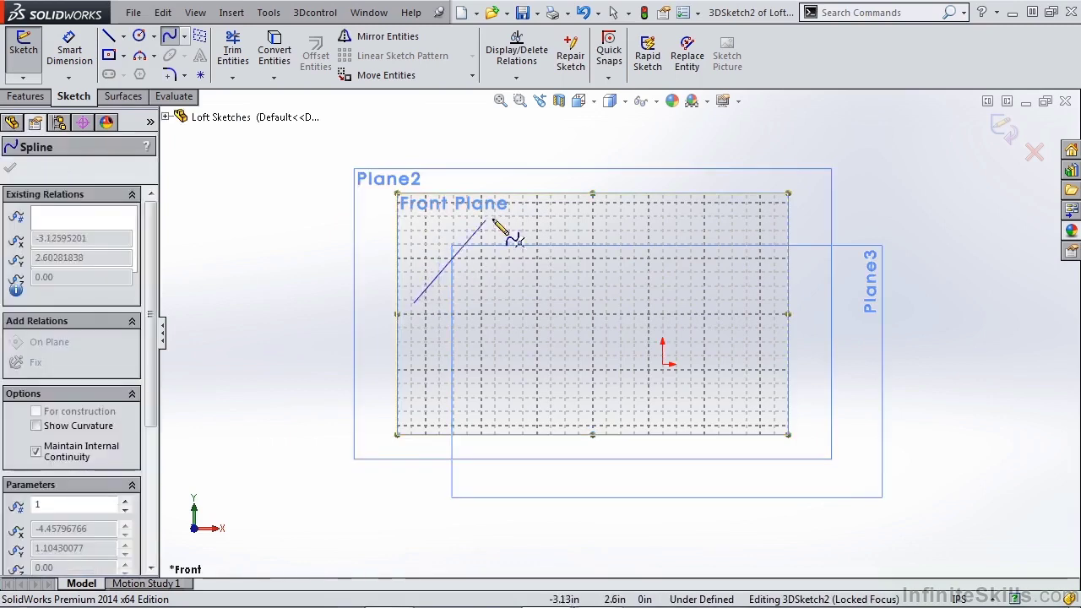
left_click(581, 220)
left_click(775, 344)
key("Escape")
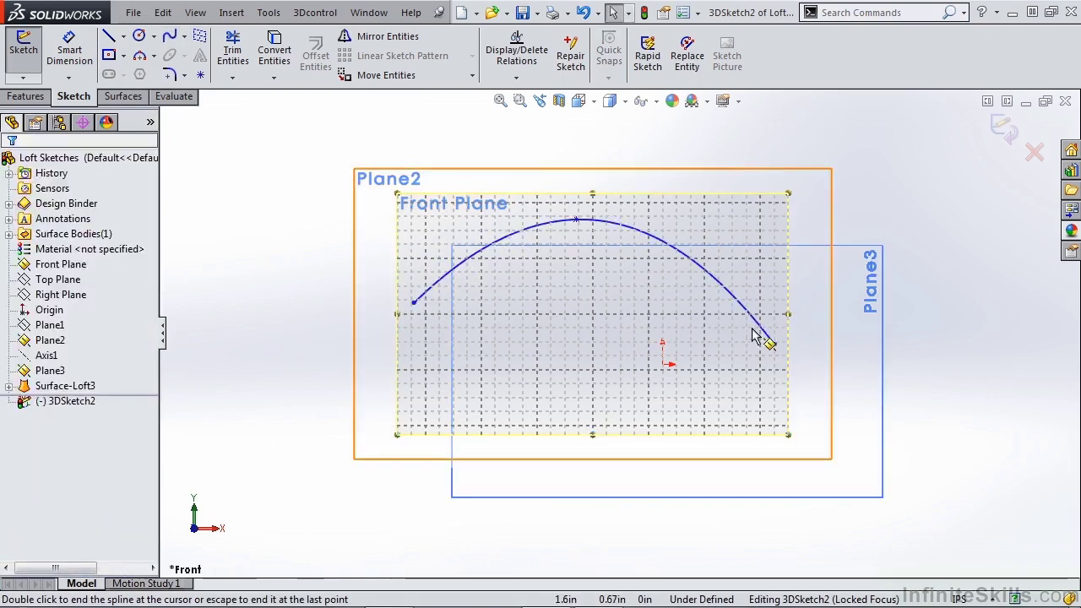
Step: Reshape the Front Plane spline into an S-curve with the tangent handle at its lower end, and deactivate the drawing plane
left_click(752, 318)
left_click_drag(743, 302, 696, 328)
left_click(970, 202)
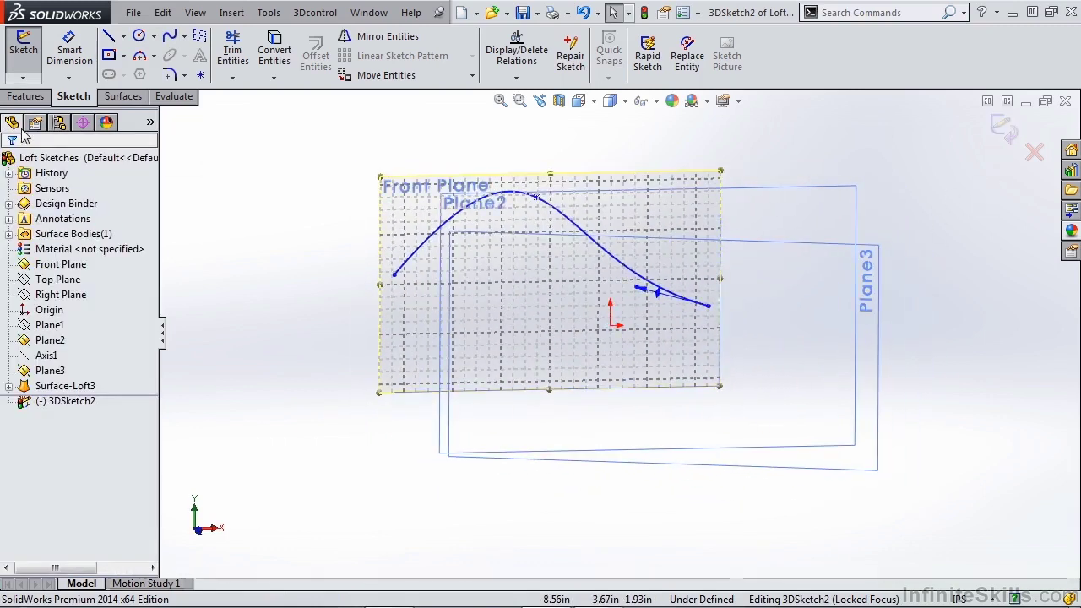
left_click(24, 80)
left_click(51, 110)
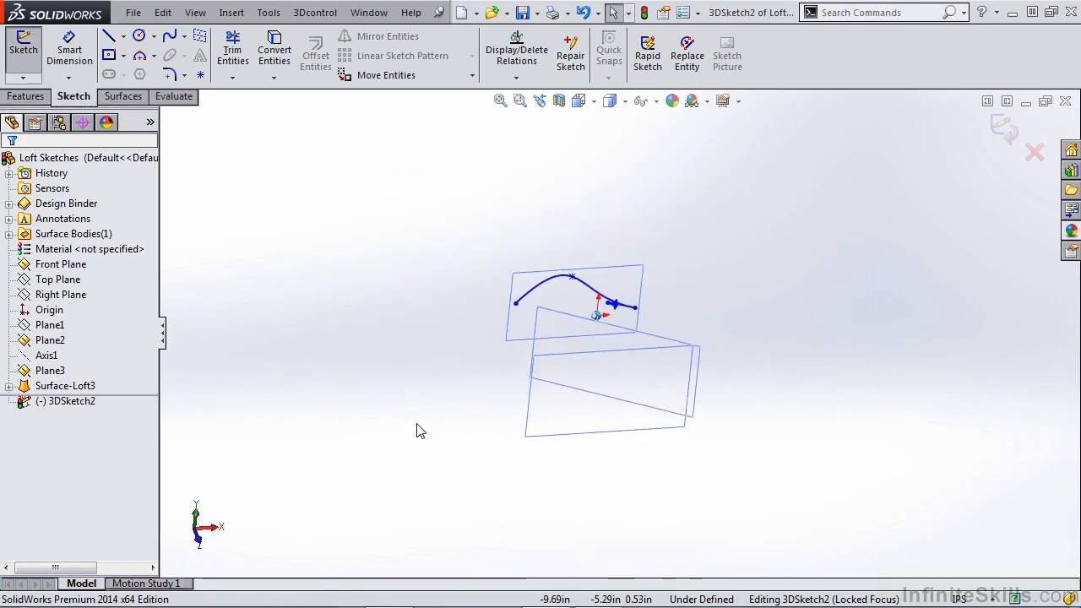
Step: Activate Top Plane as the 3D sketch's drawing plane and draw a three-point arched spline beyond Plane2
left_click(57, 278)
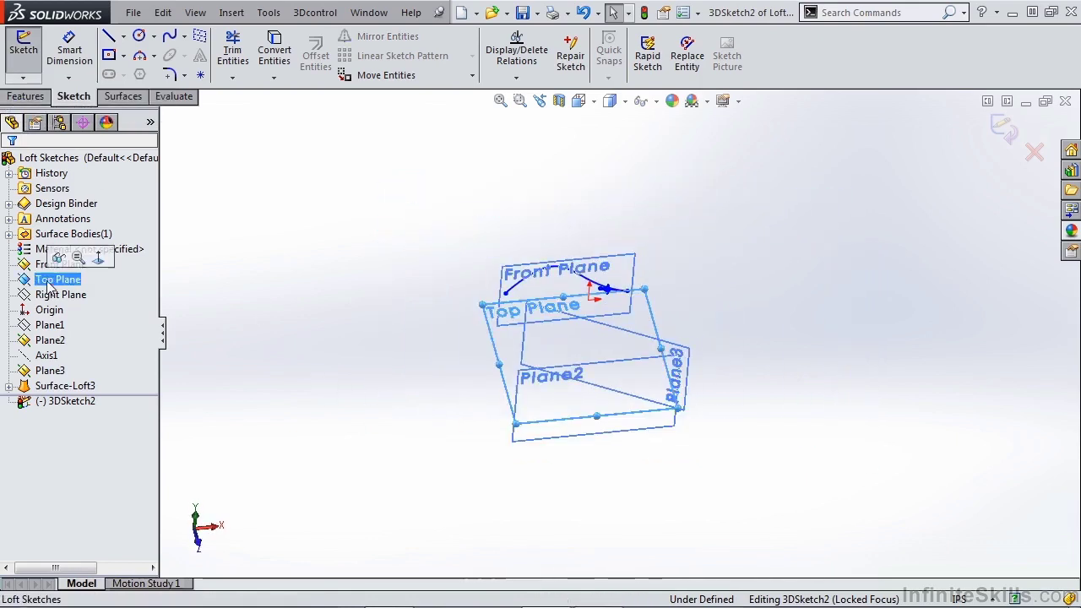
left_click(29, 81)
left_click(50, 109)
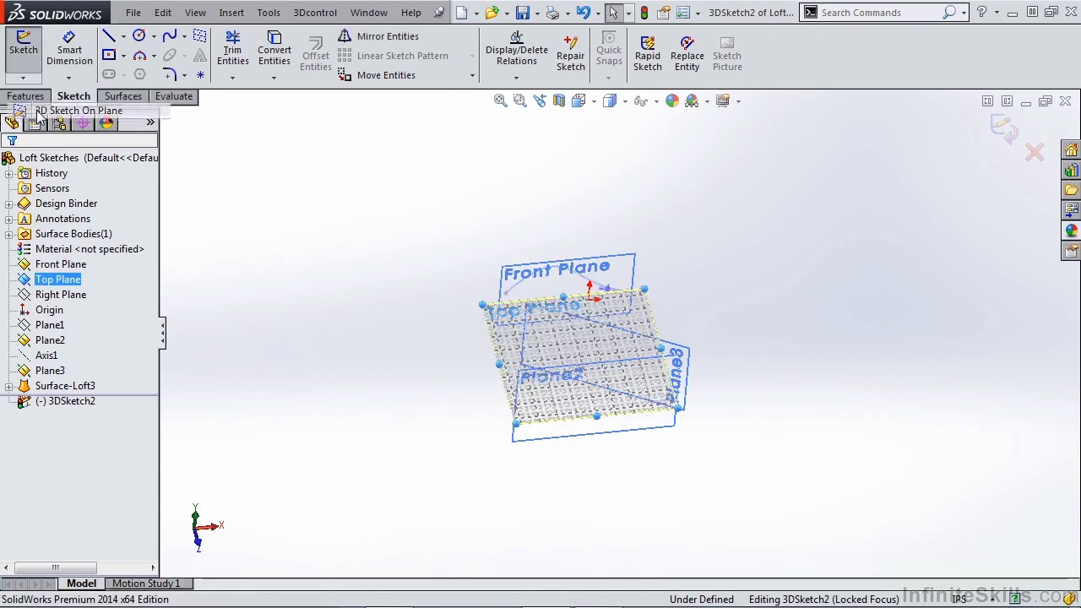
key("ctrl+8")
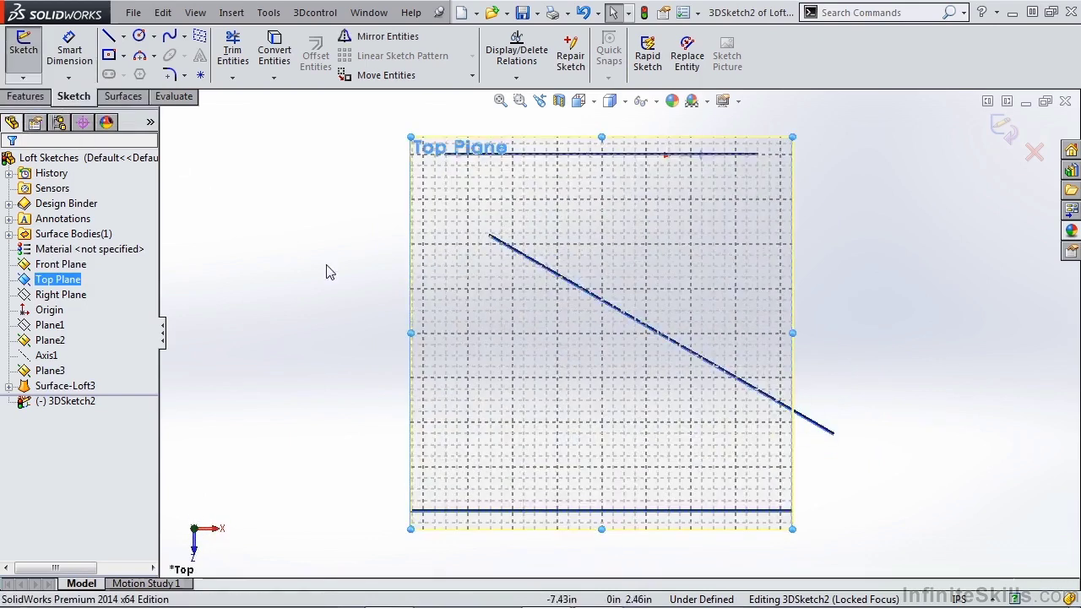
scroll(429, 322, "up", 3)
left_click(169, 37)
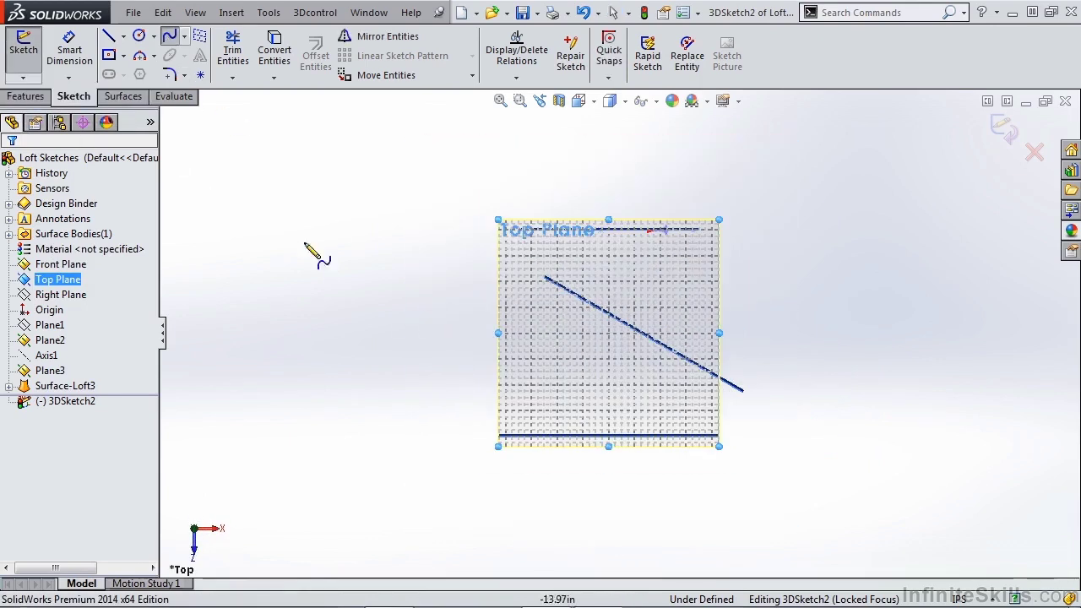
left_click(461, 504)
left_click(631, 478)
double_click(815, 554)
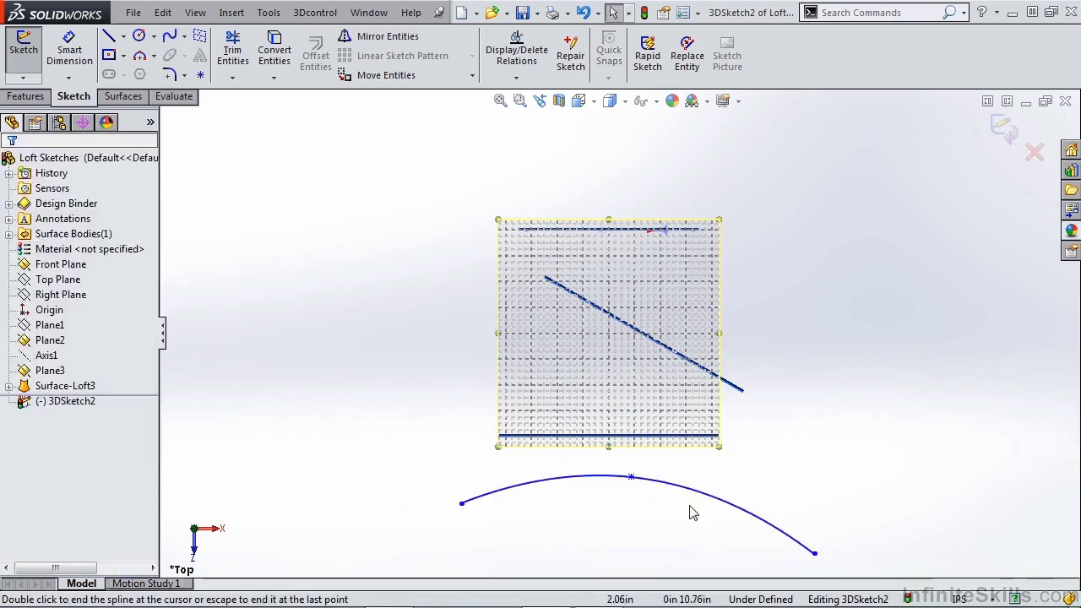
Step: Flatten the left end of the Top Plane spline with its tangent handle, and deactivate the drawing plane
left_click(523, 490)
left_click_drag(509, 488, 546, 506)
left_click(951, 240)
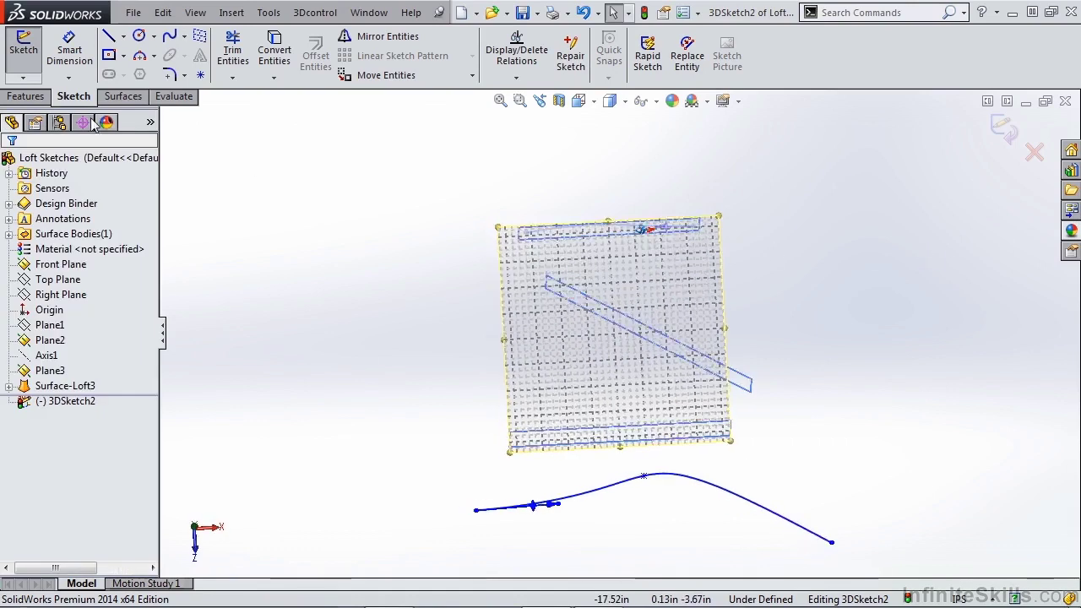
left_click(24, 78)
left_click(34, 112)
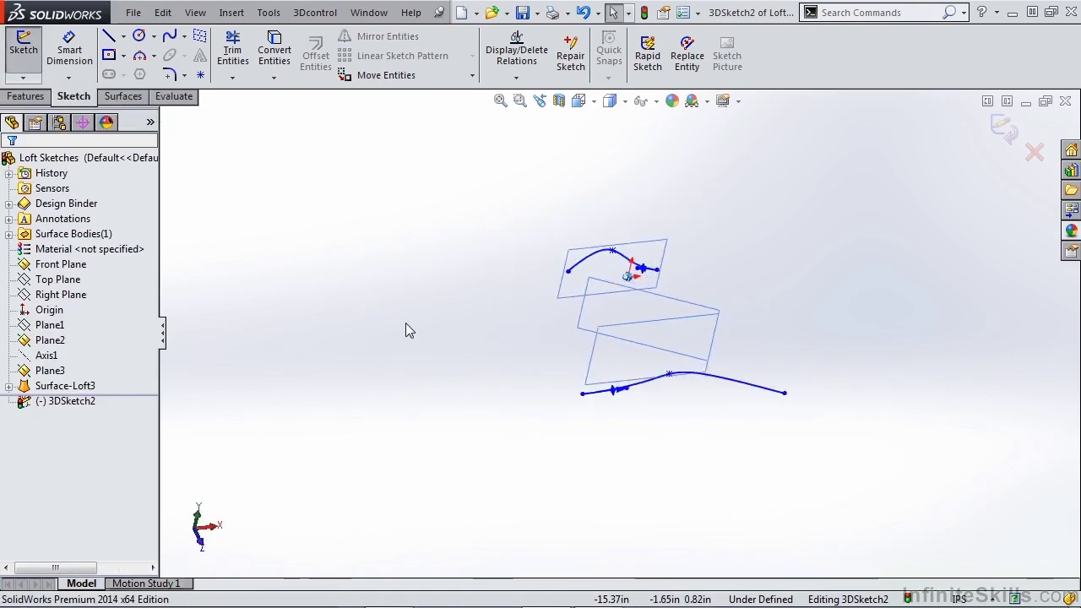
Step: Draw a freestanding three-point arched spline between Plane3 and Plane2, switching the sketching orientation to XY for the middle point and back to ZX for the last
key("ctrl+5")
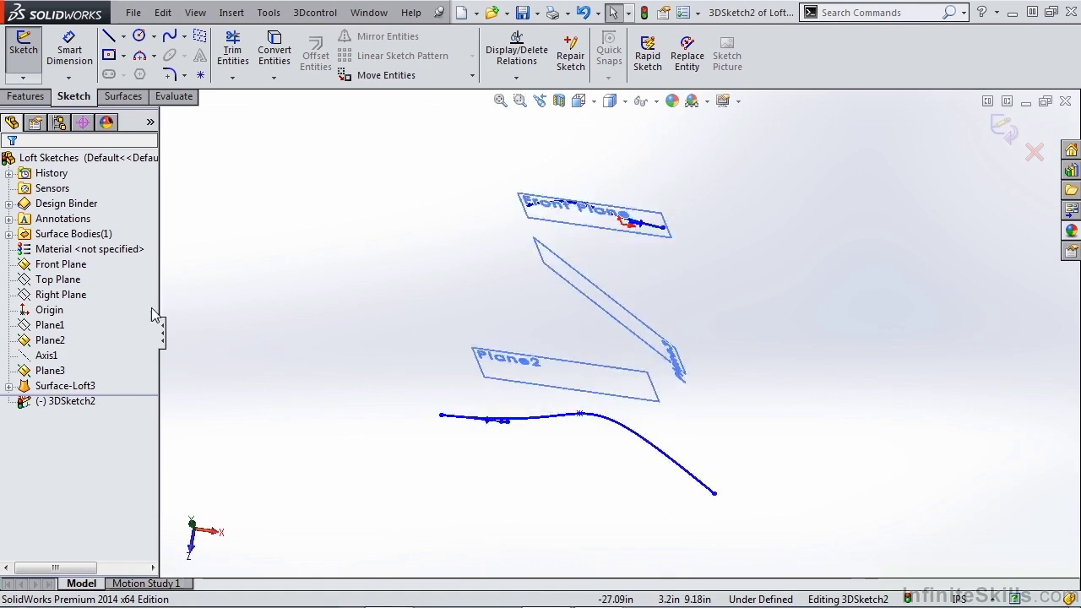
left_click(169, 38)
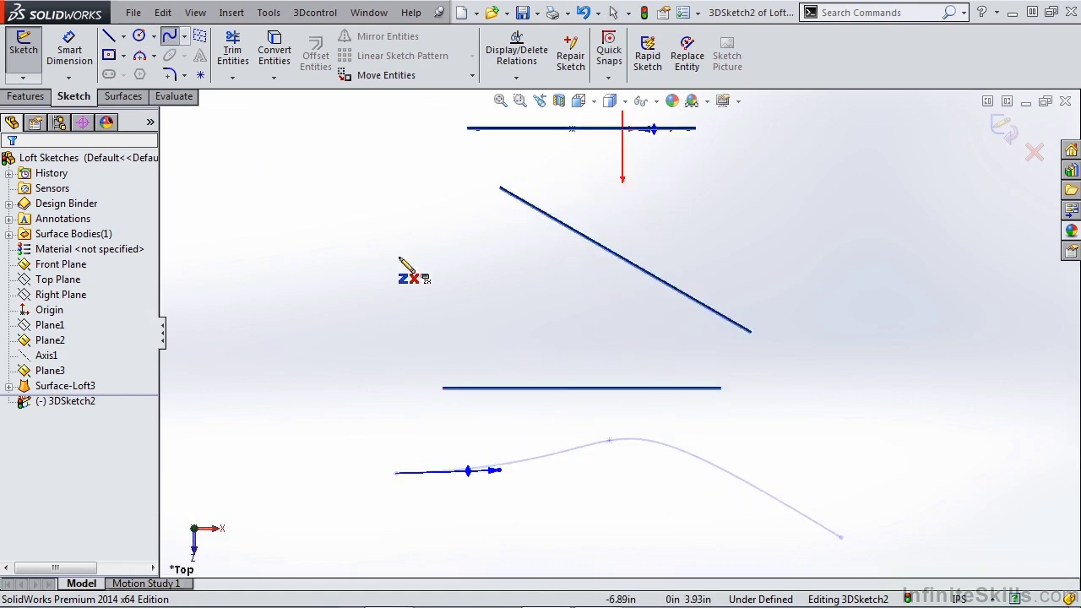
left_click(390, 315)
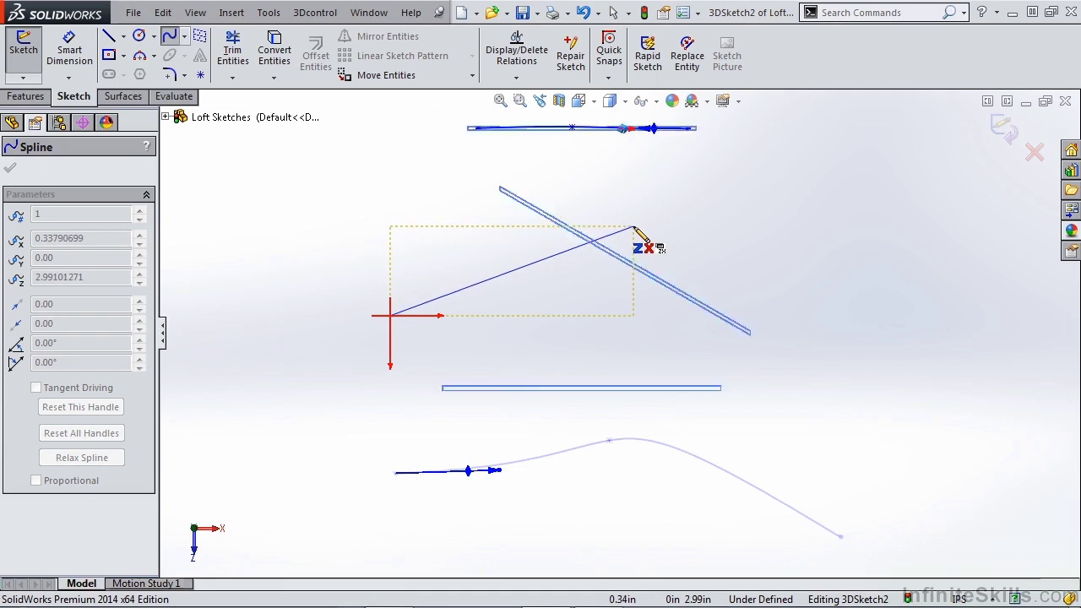
key("Down")
key("Down")
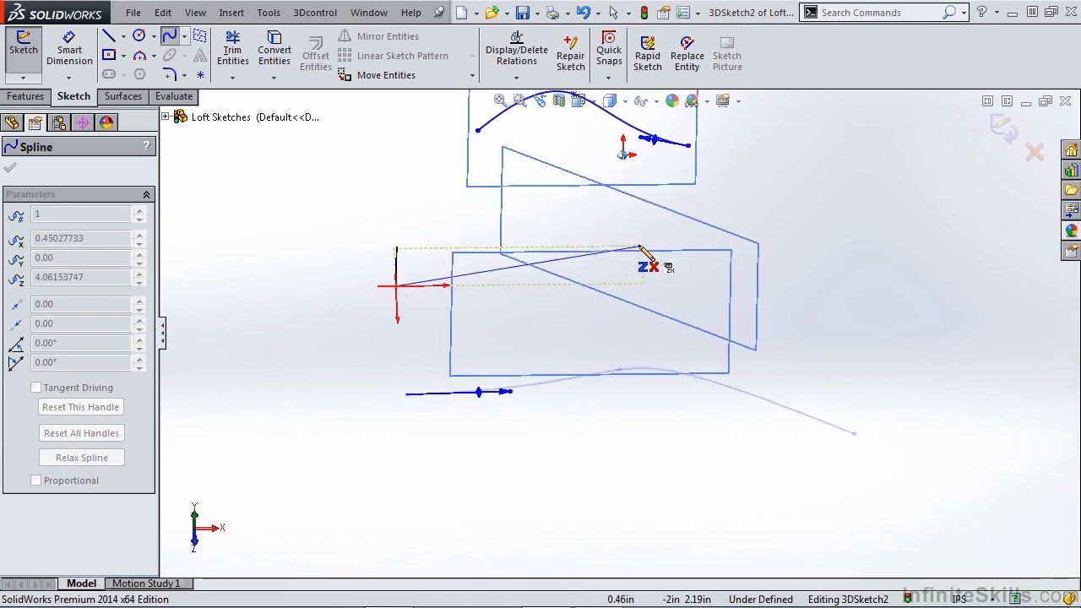
key("Tab")
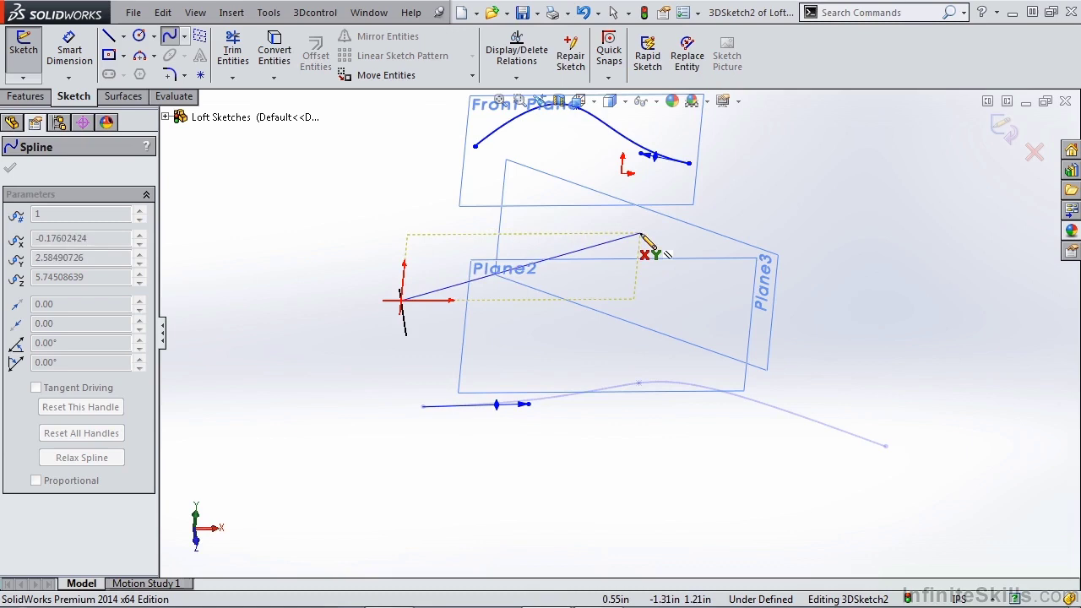
left_click(668, 234)
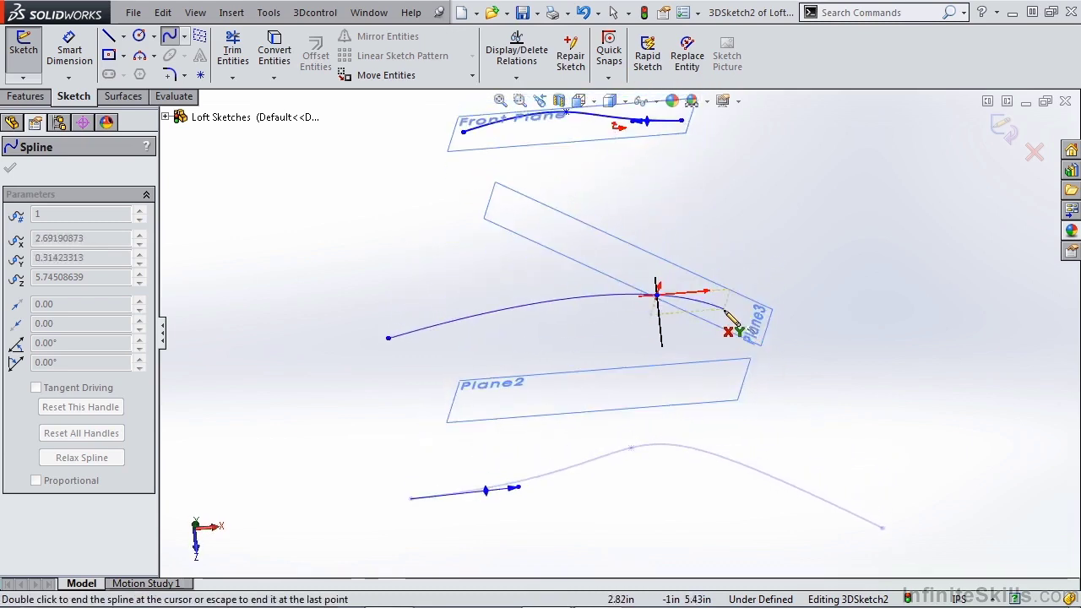
key("Tab")
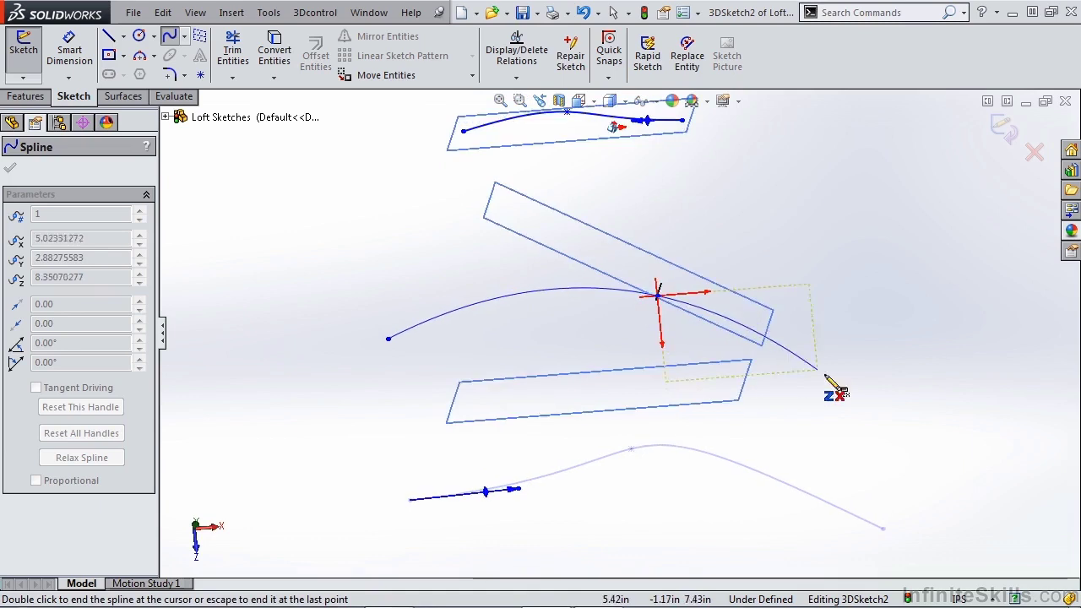
left_click(867, 391)
double_click(870, 392)
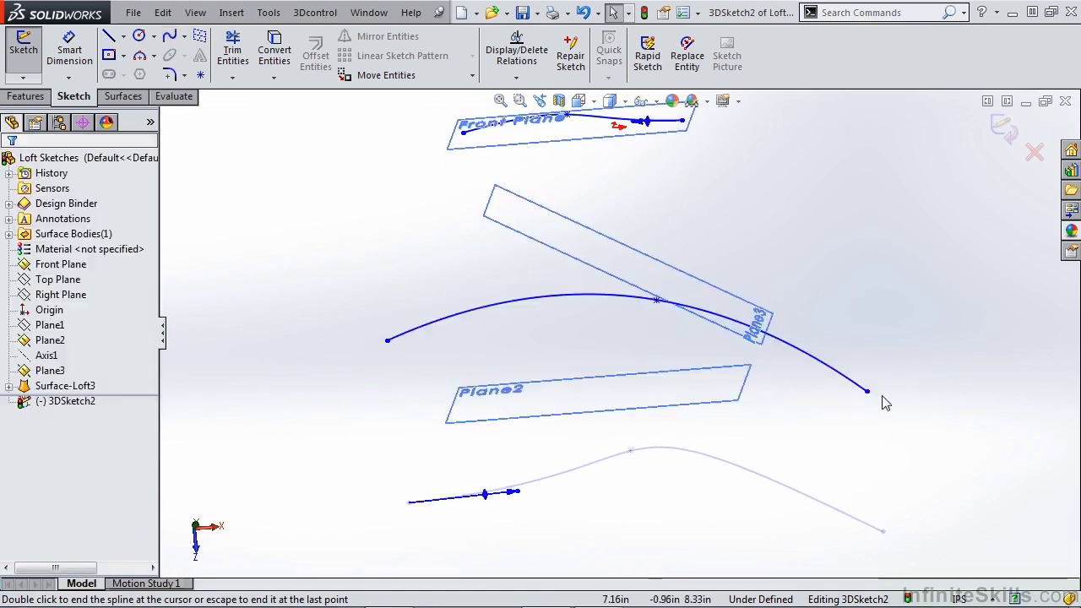
Step: Examine the freestanding spline from several angles to see how it runs through 3D space
key("Up")
key("Up")
key("Up")
key("Up")
key("Up")
key("Up")
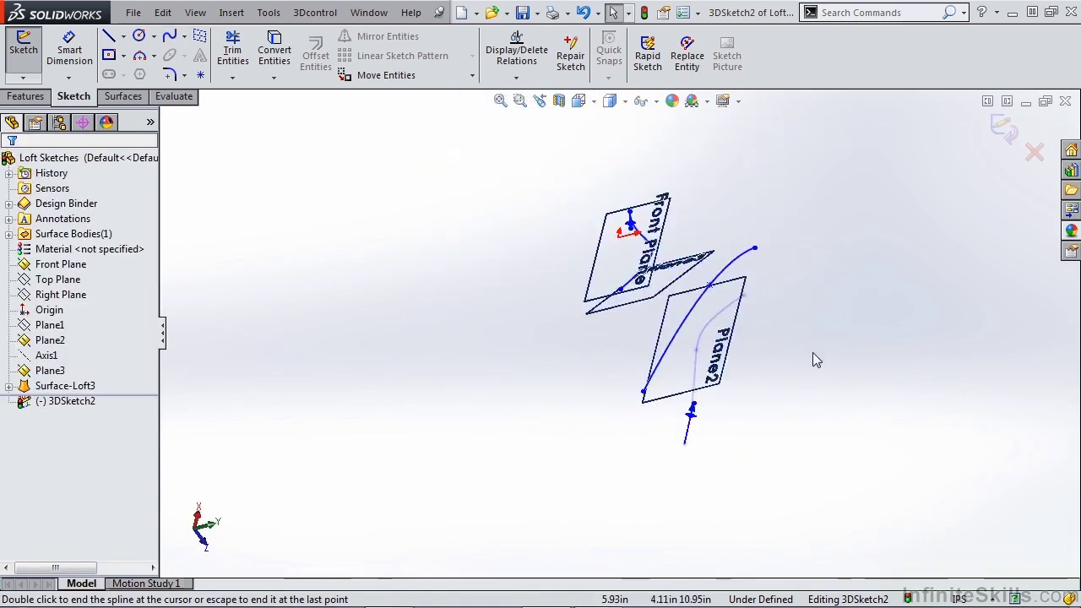
key("Right")
key("Right")
key("Right")
key("Right")
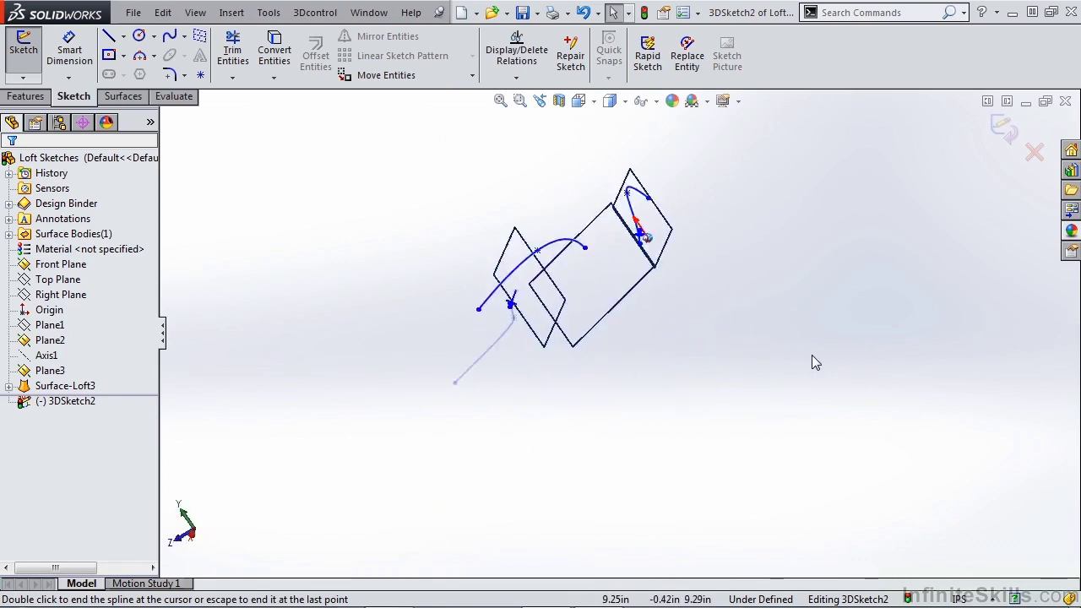
key("Left")
key("Left")
key("Left")
key("Left")
Step: Reshape the freestanding spline into an S-curve with the tangent handle at its end beside Plane3
left_click(718, 321)
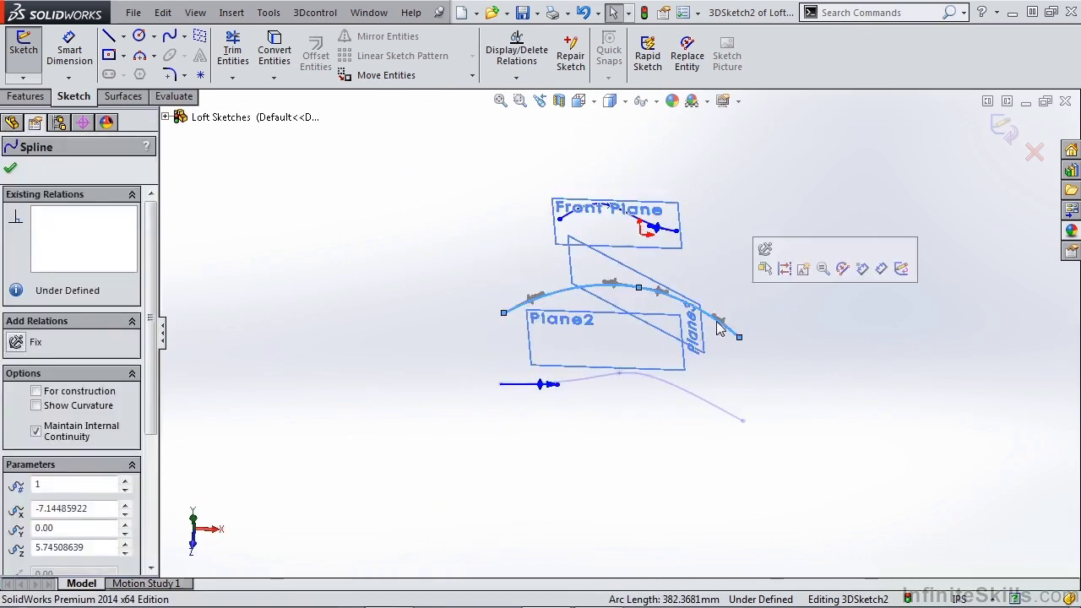
left_click_drag(715, 317, 680, 320)
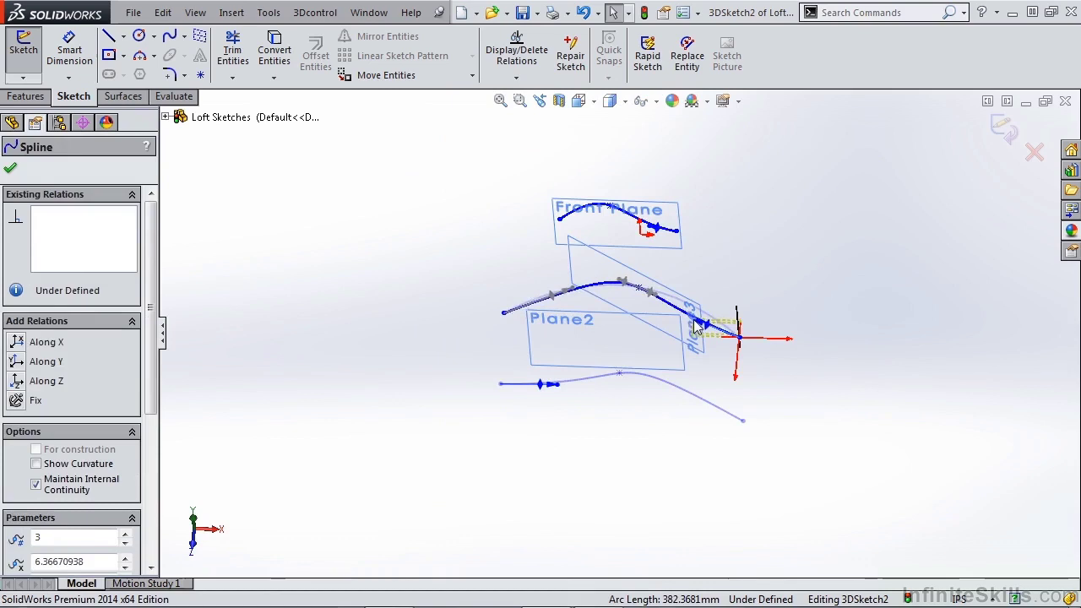
key("Escape")
Step: Reposition the freestanding spline's Plane3-side endpoint outward and its middle point toward the Front Plane
key("ctrl+5")
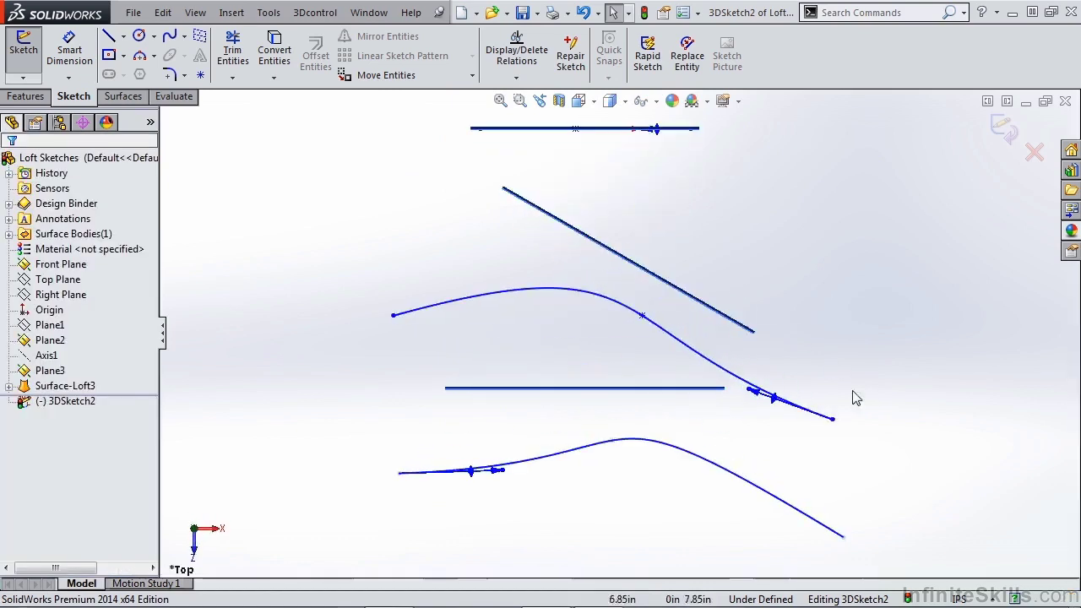
left_click_drag(834, 425, 860, 402)
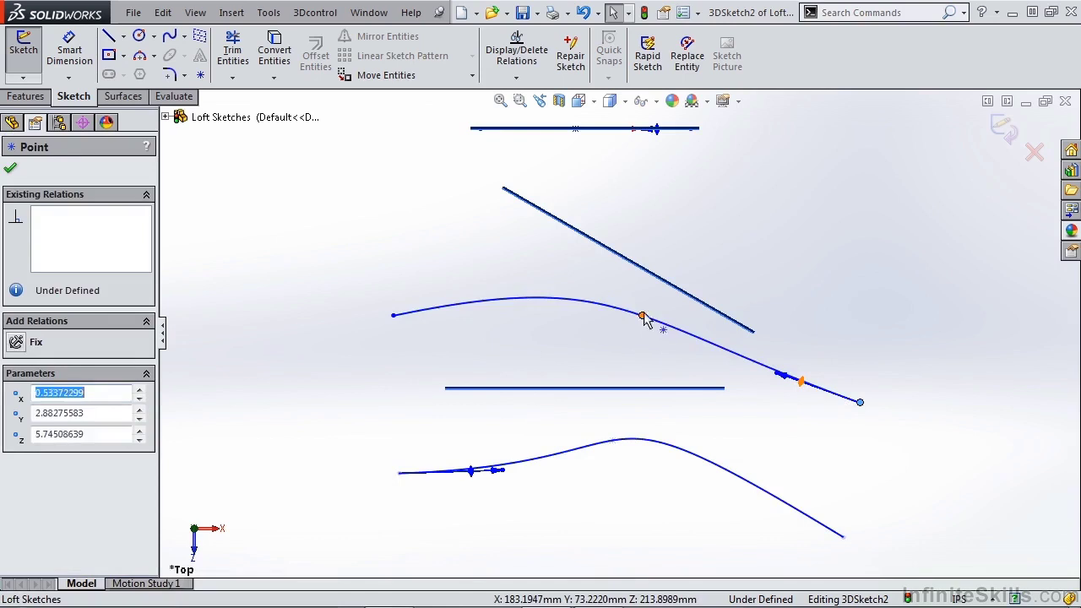
left_click_drag(643, 315, 629, 279)
scroll(854, 294, "up", 3)
left_click(855, 294)
middle_click_drag(855, 294, 847, 306)
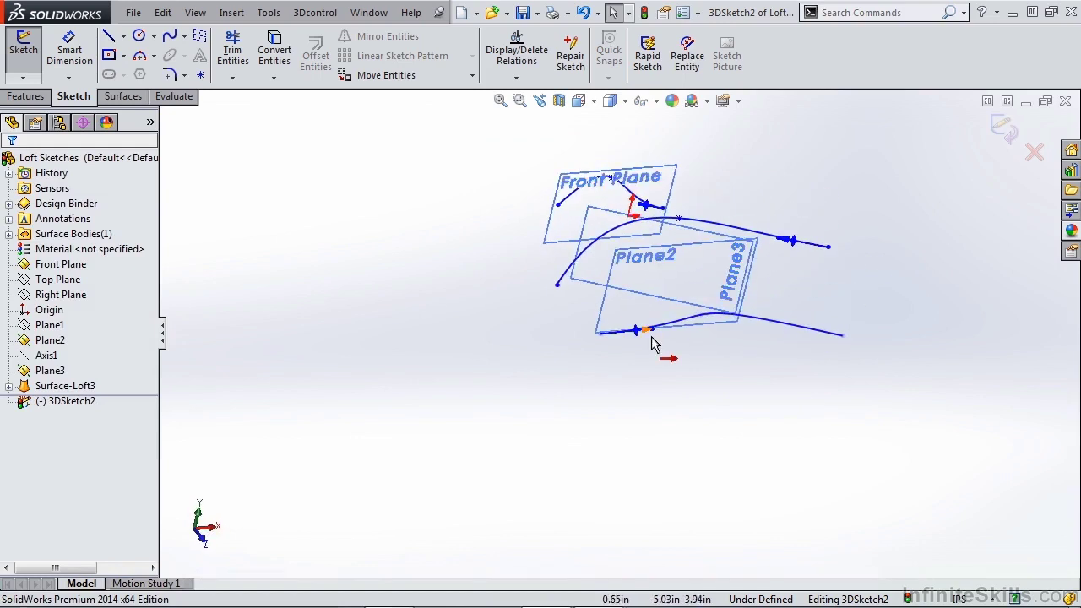
Step: Exit the 3D sketch and start a lofted surface with the Front Plane spline as its first open-group profile
left_click(1005, 127)
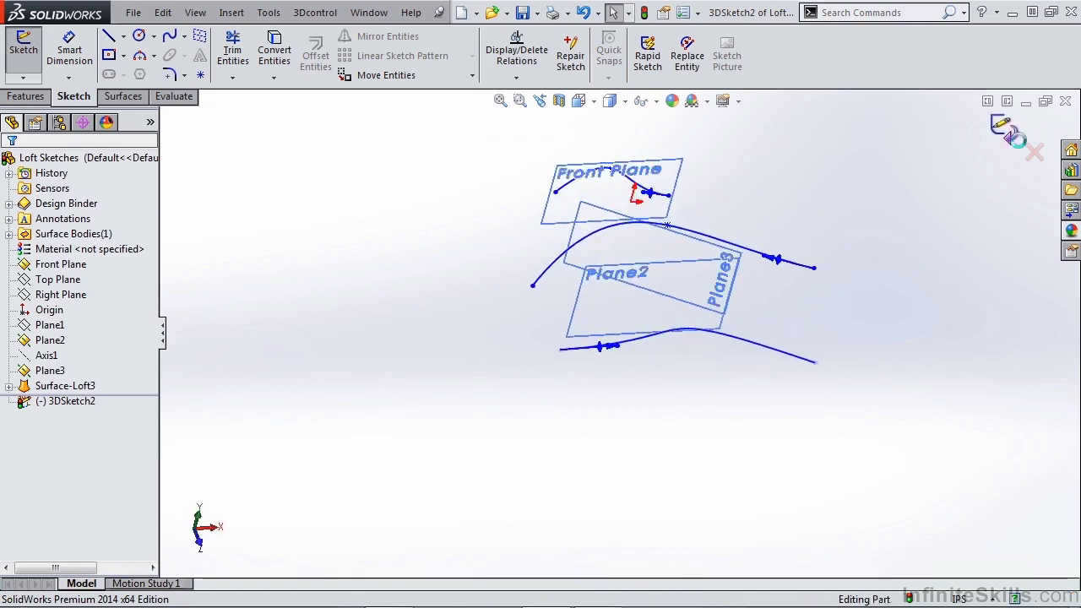
left_click(124, 95)
left_click(159, 54)
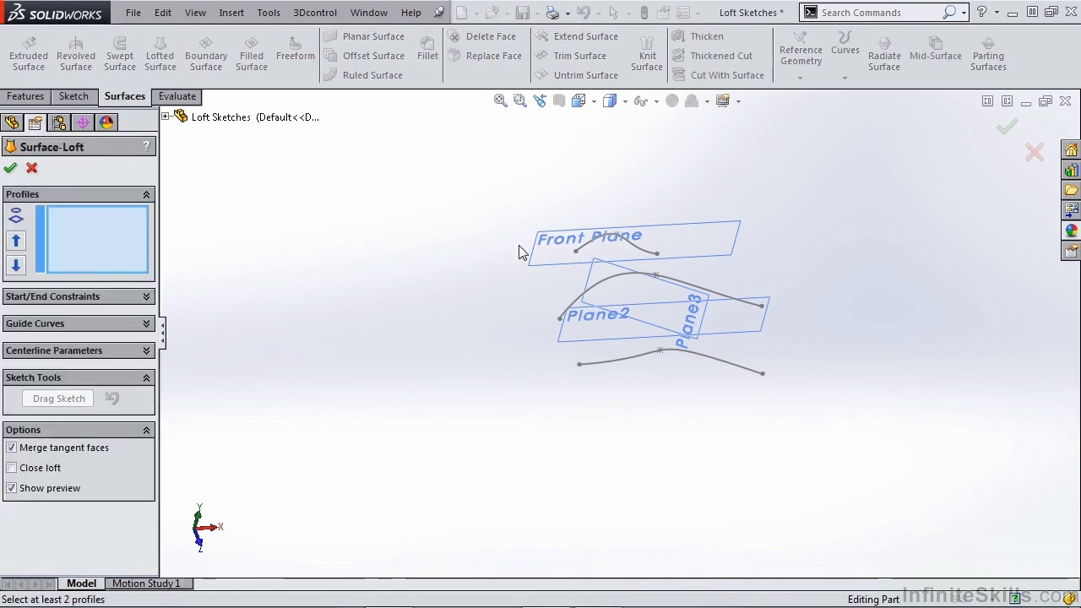
left_click(583, 245)
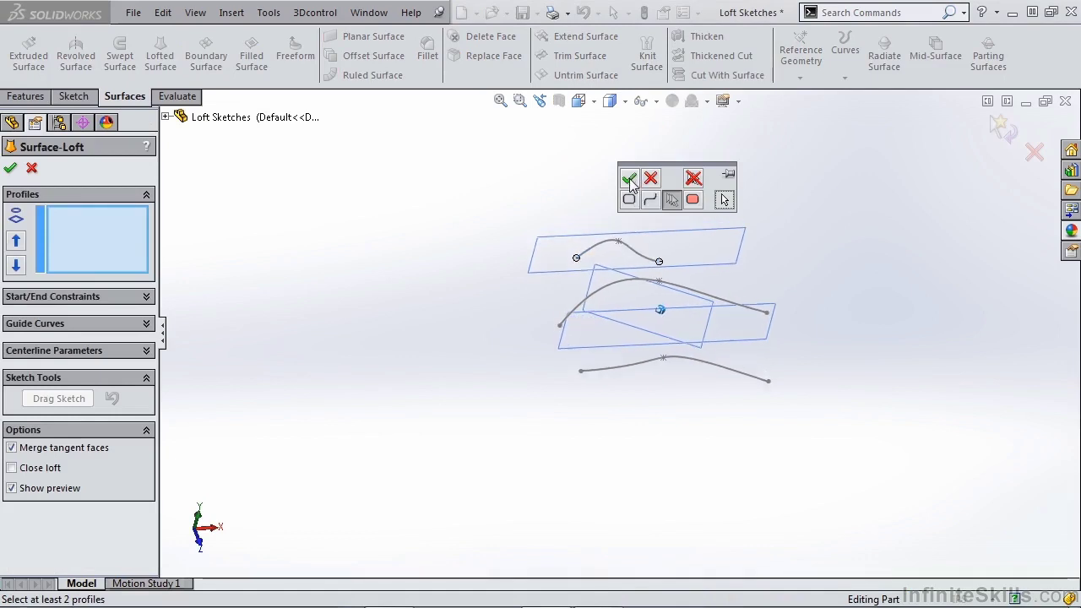
left_click(630, 180)
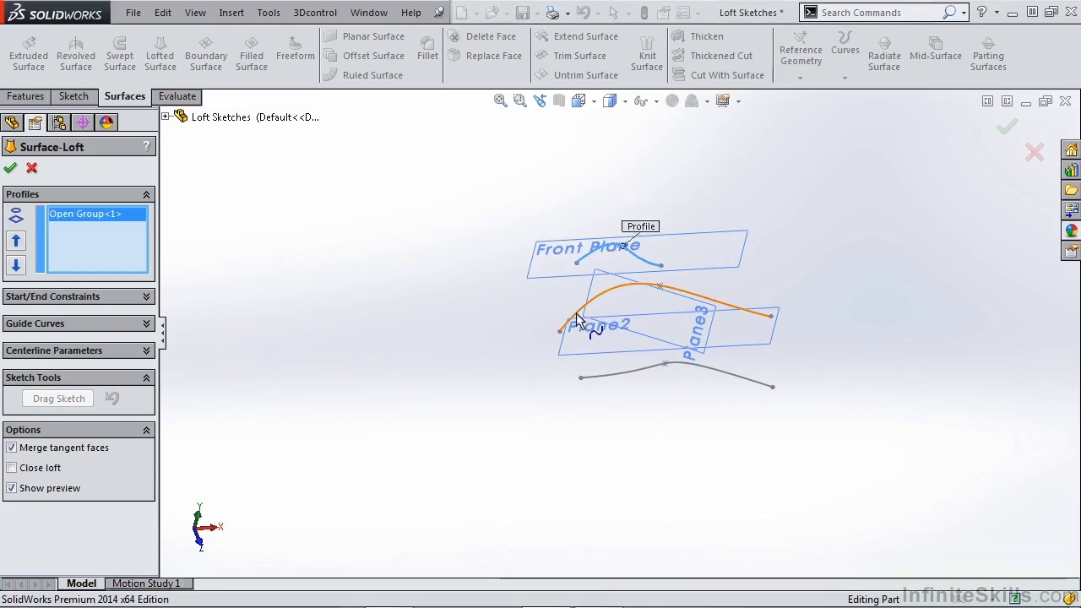
Step: Add the freestanding middle spline and the Top Plane spline as the second and third profiles, and create the lofted surface
left_click(578, 320)
left_click(621, 246)
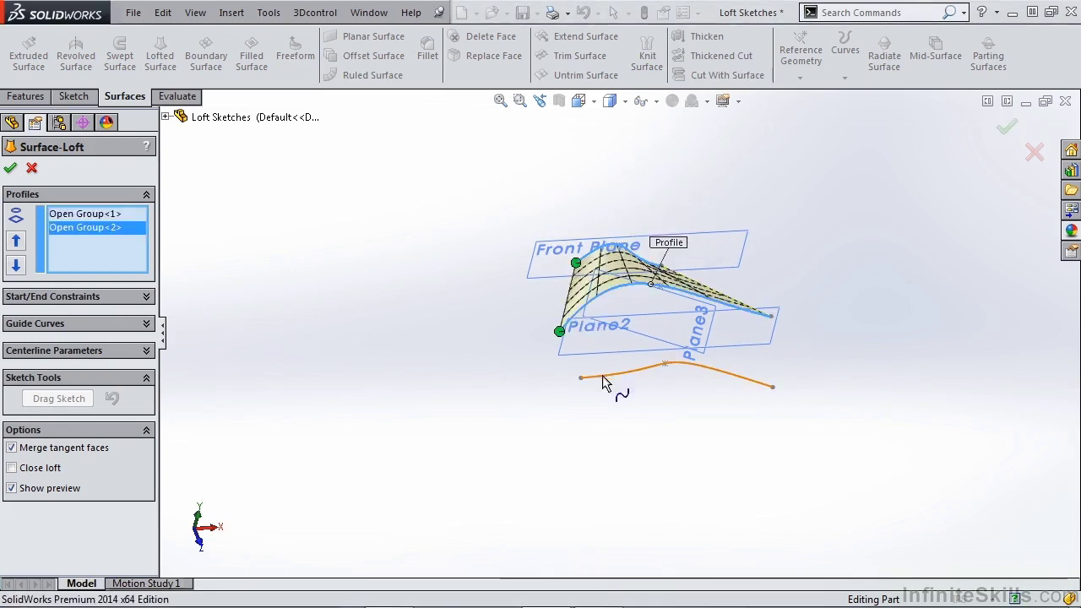
left_click(604, 378)
left_click(648, 425)
middle_click_drag(648, 425, 639, 308)
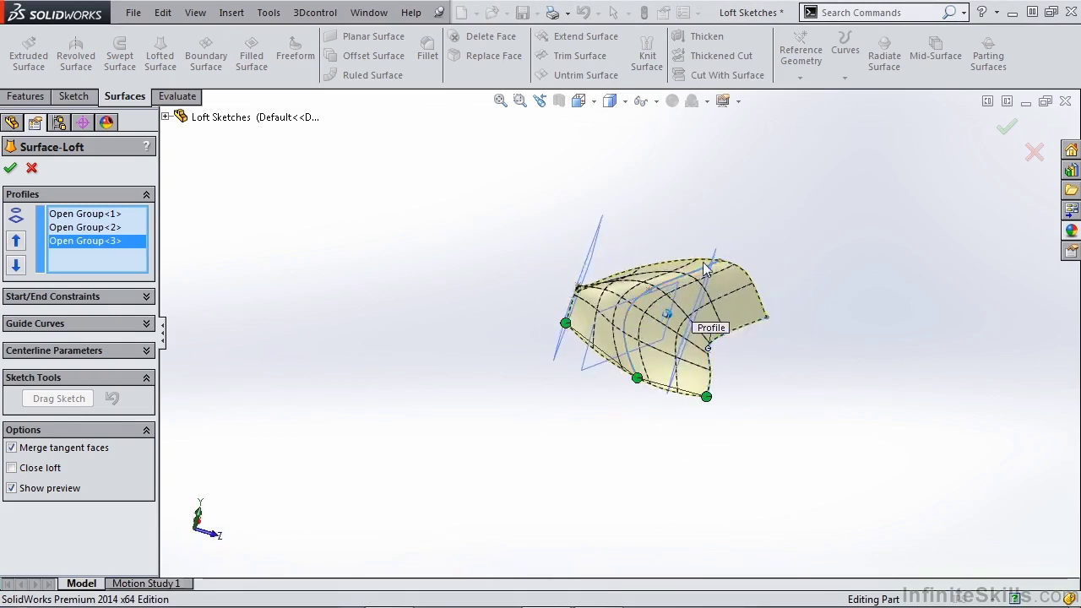
middle_click_drag(703, 263, 756, 253)
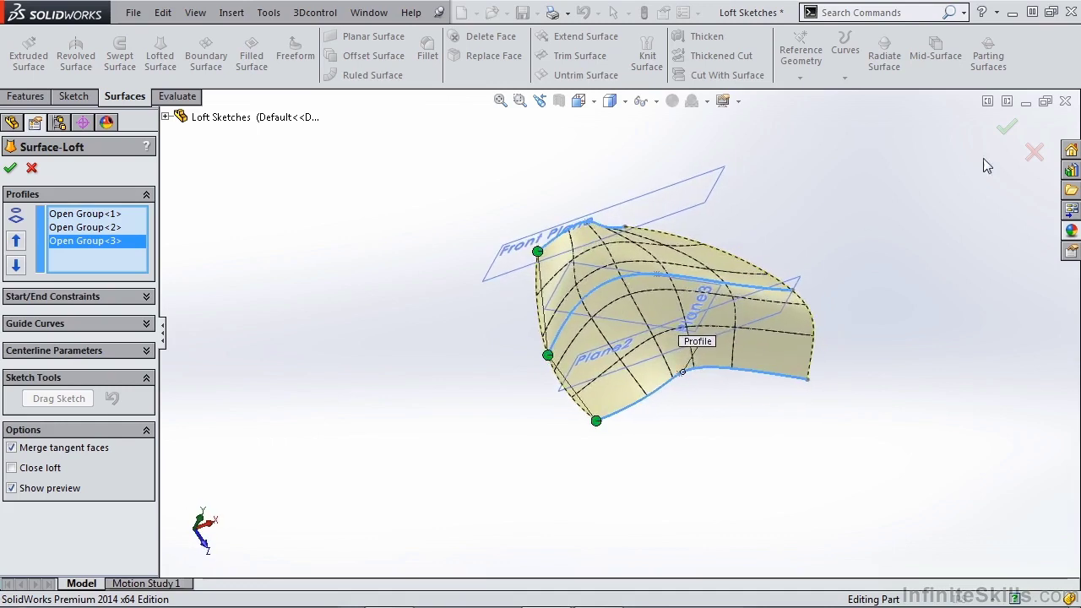
left_click(1007, 126)
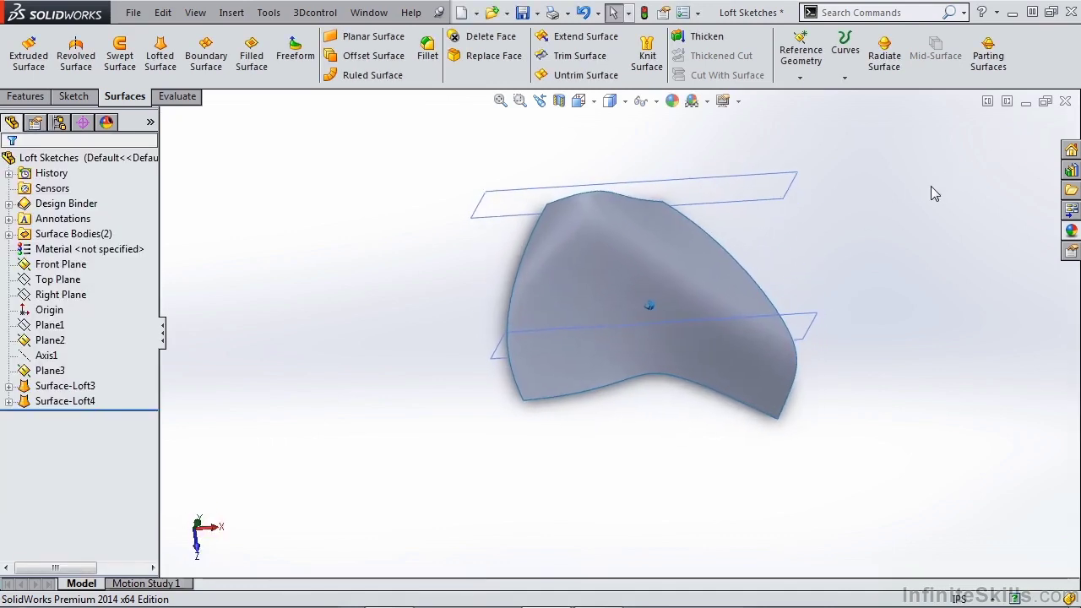
Step: Expand Surface-Loft4 and Surface-Loft3 to compare the sketches each loft is built from
middle_click_drag(931, 187, 910, 183)
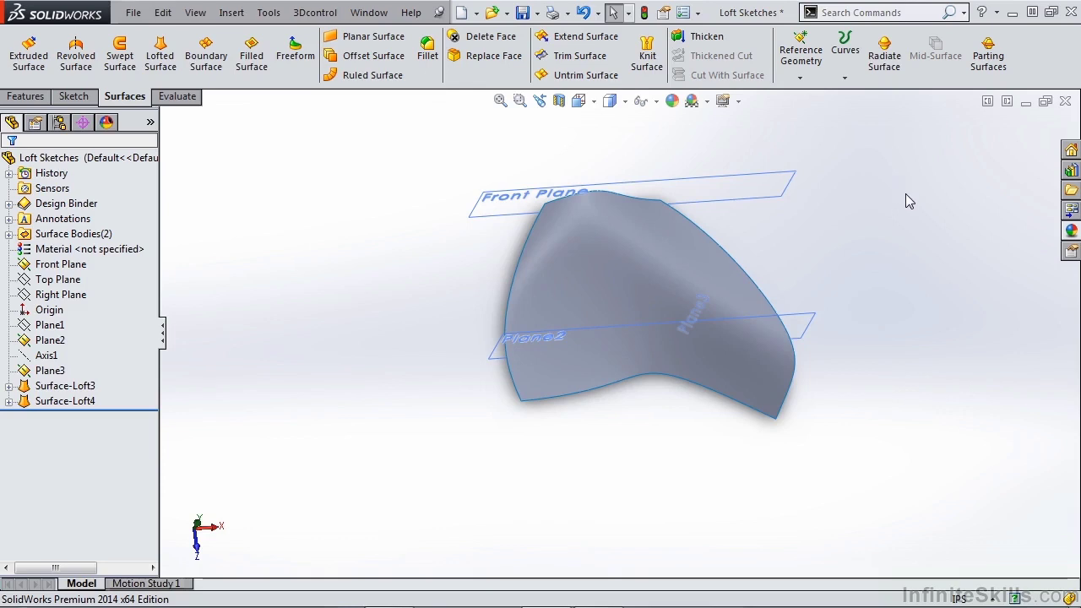
left_click(9, 401)
left_click(8, 386)
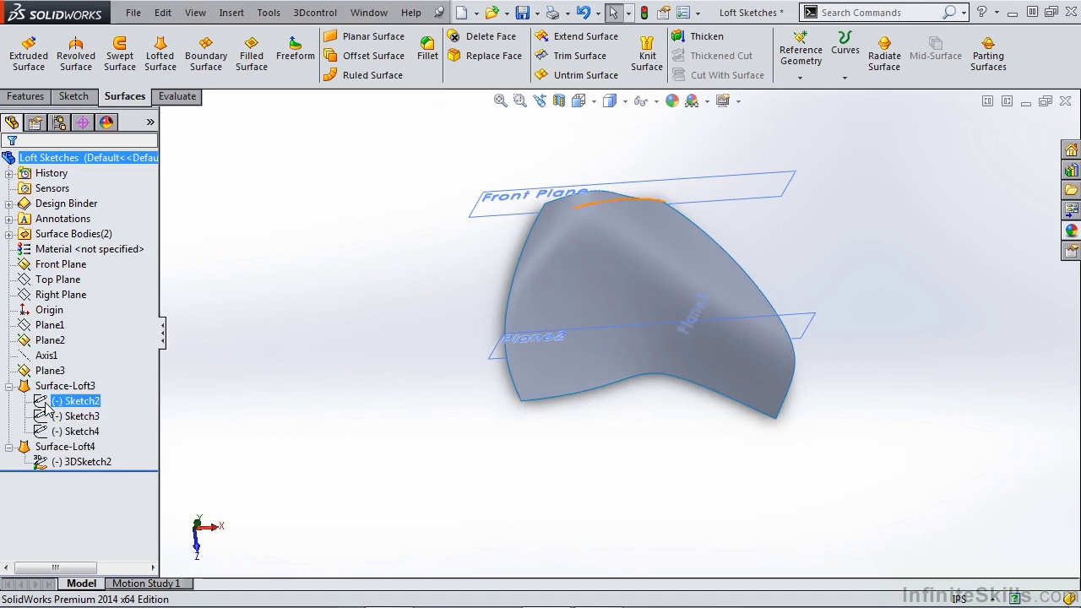